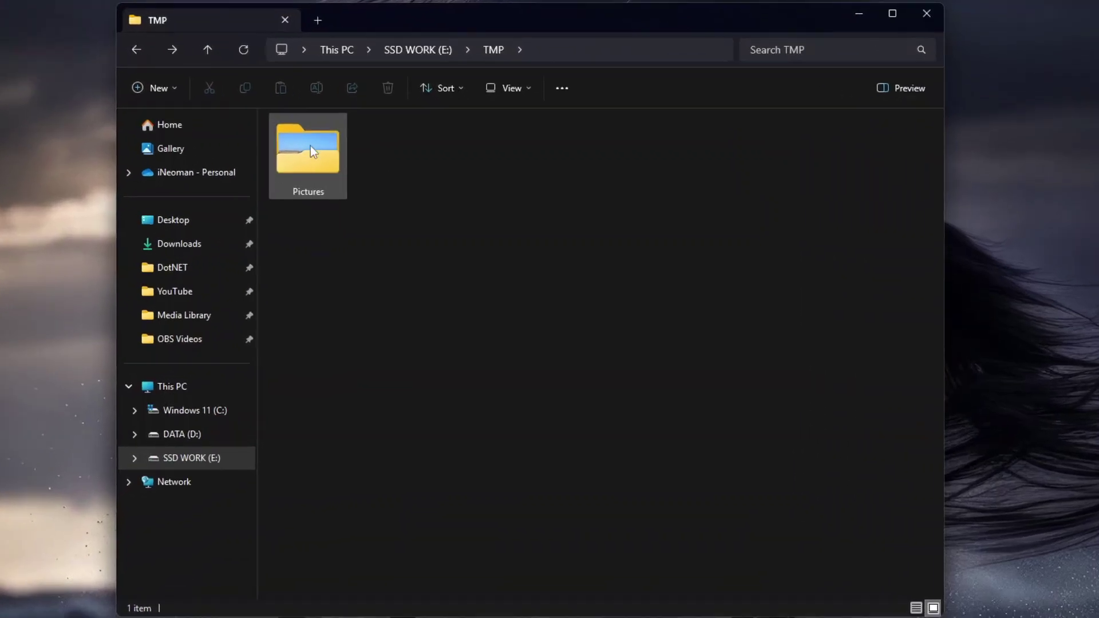
Look inside the Pictures folder, then return to TMP with Pictures selected
{"action": "double_click", "coordinate": [365, 161]}
{"action": "left_click", "coordinate": [136, 49]}
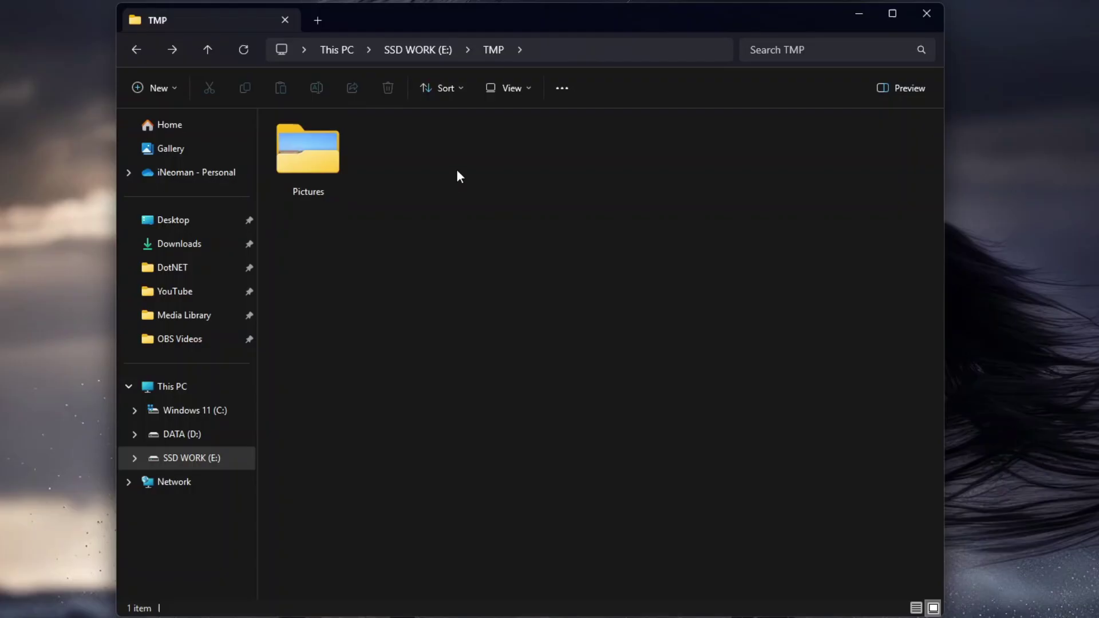
{"action": "left_click", "coordinate": [305, 154]}
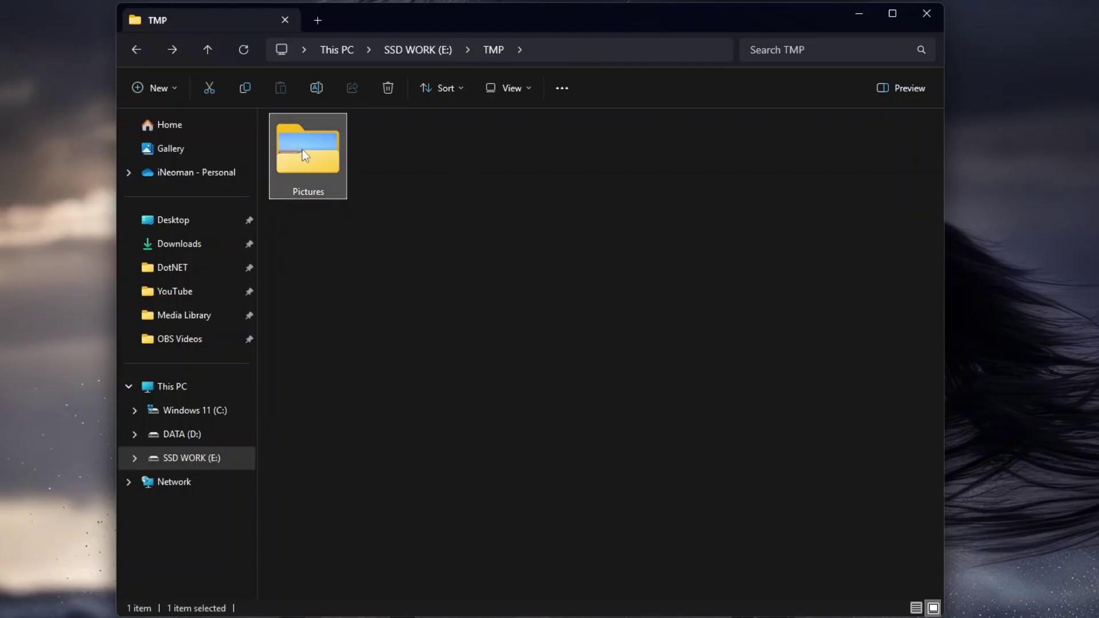
Minimize File Explorer and scroll through the Network & internet page in Settings
{"action": "left_click", "coordinate": [859, 15]}
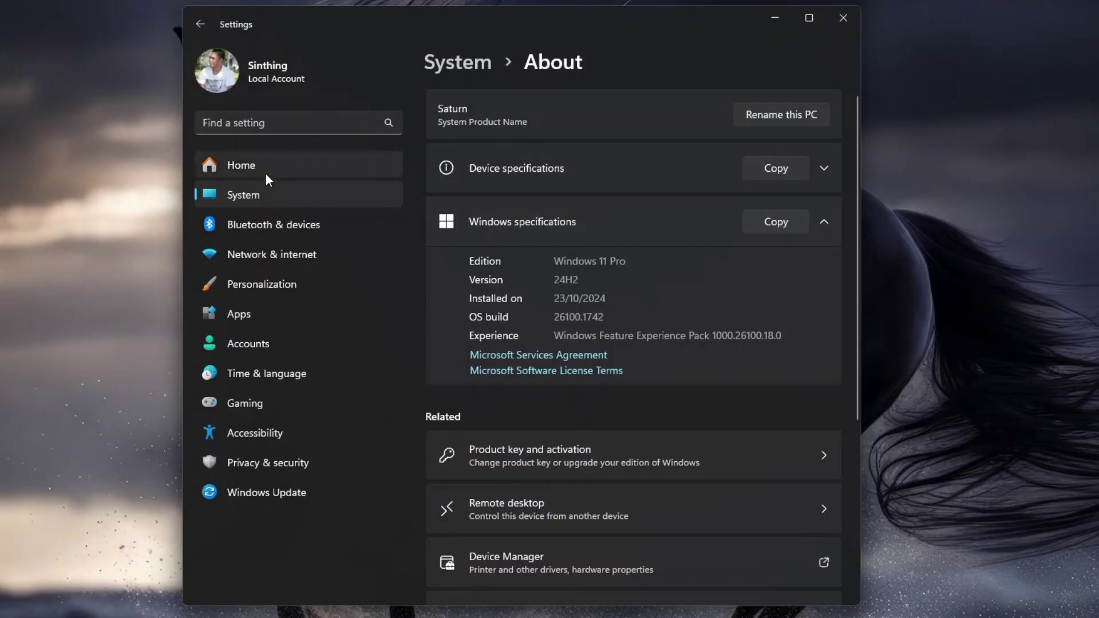
{"action": "left_click", "coordinate": [277, 259]}
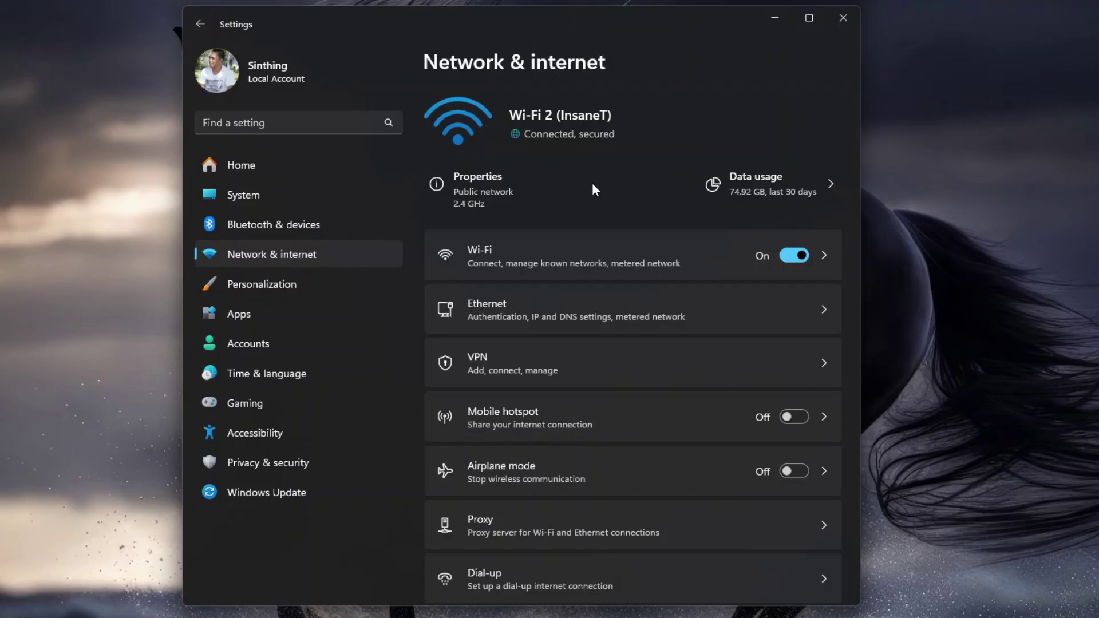
{"action": "scroll", "coordinate": [592, 189], "scroll_direction": "down", "scroll_amount": 2}
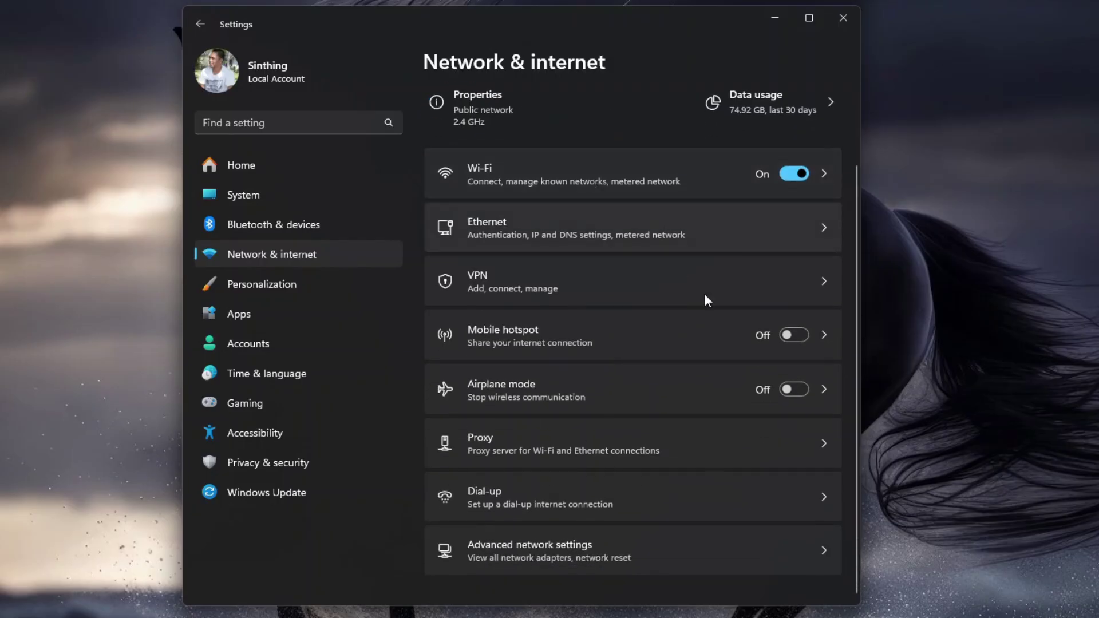
Go to Advanced network settings, then Advanced sharing settings, and expand the All networks section
{"action": "left_click", "coordinate": [548, 547]}
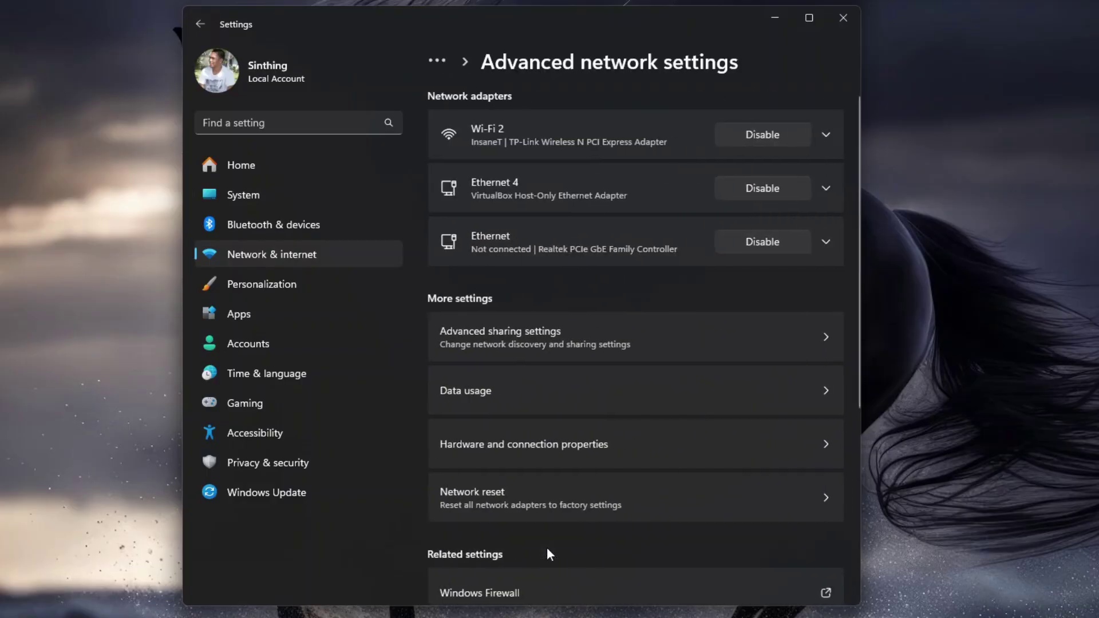
{"action": "left_click", "coordinate": [515, 335]}
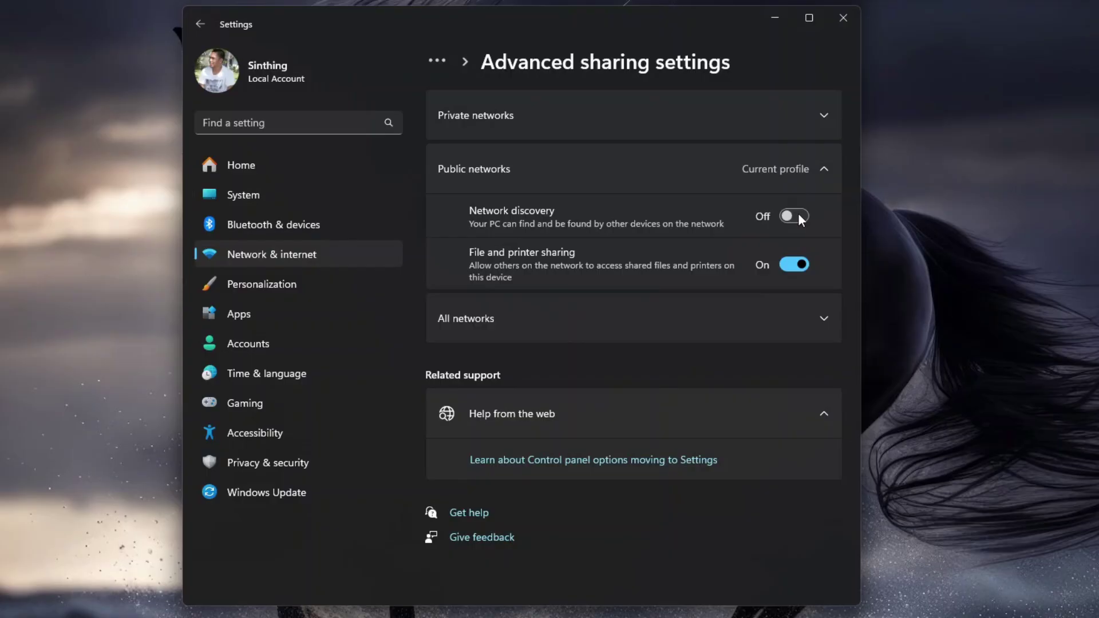
{"action": "left_click", "coordinate": [829, 320]}
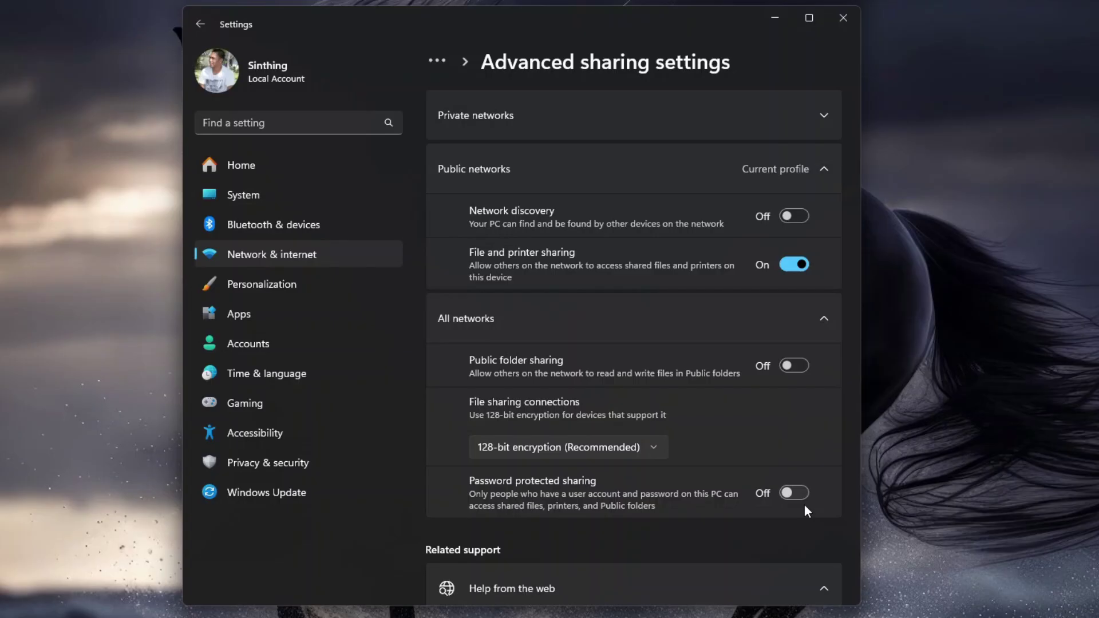
Close Settings, search 'control panel' to launch it, and reach the Network and Sharing Center
{"action": "left_click", "coordinate": [844, 21]}
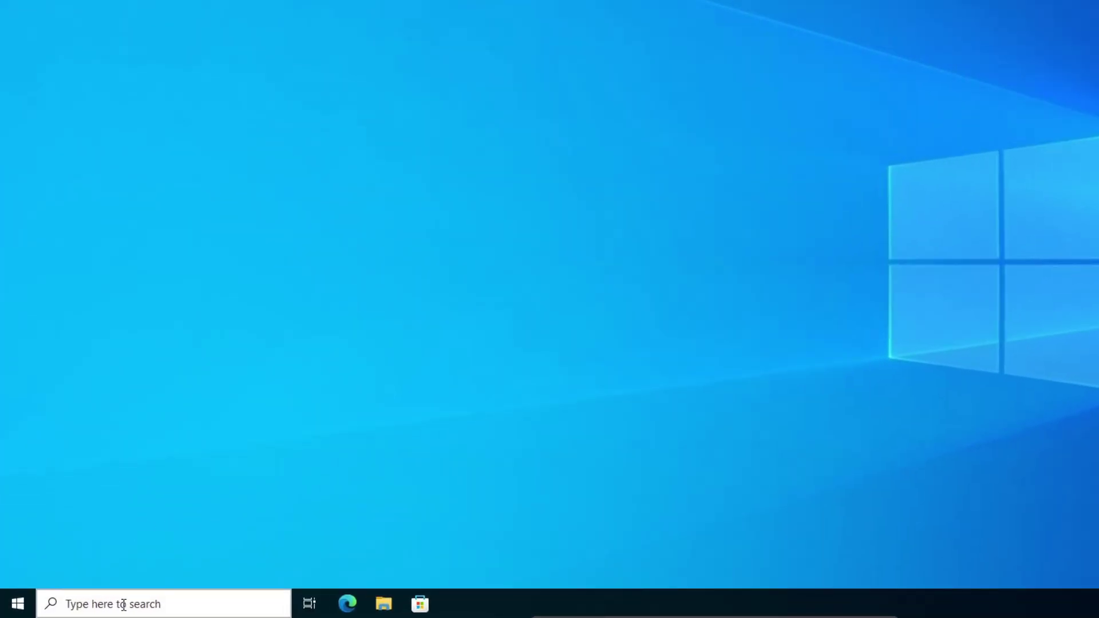
{"action": "left_click", "coordinate": [124, 605]}
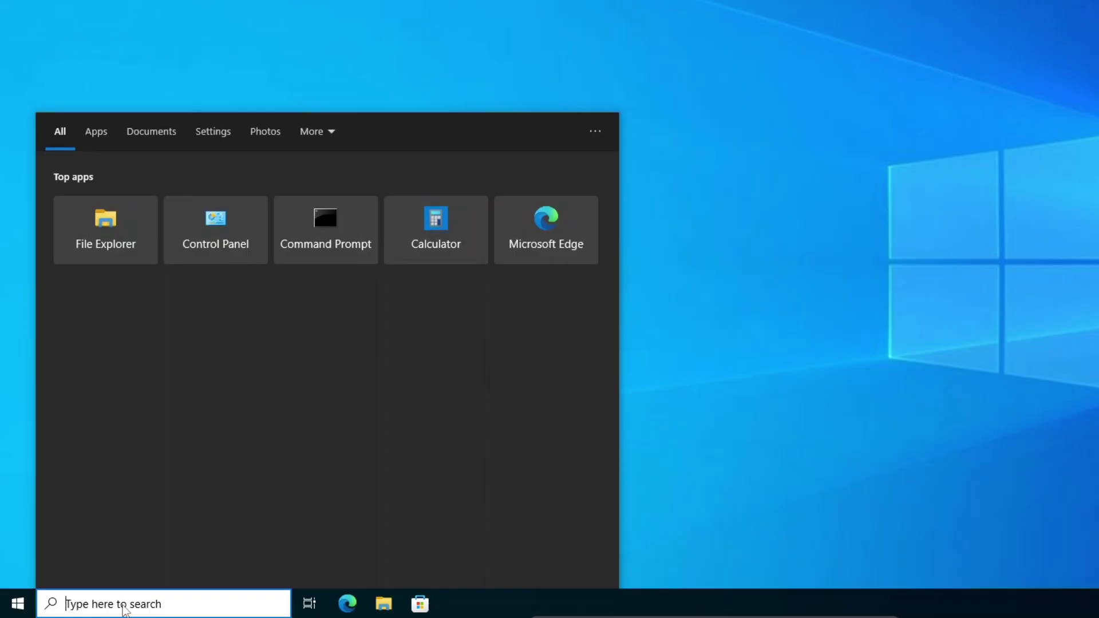
{"action": "type", "text": "control panel"}
{"action": "key", "text": "Return"}
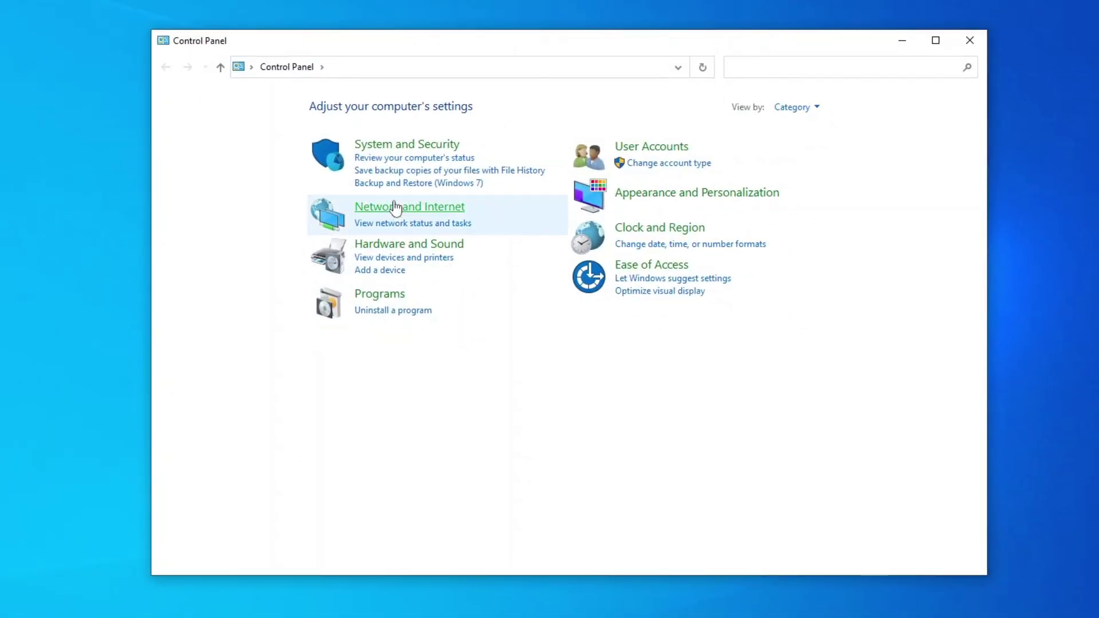
{"action": "left_click", "coordinate": [395, 207]}
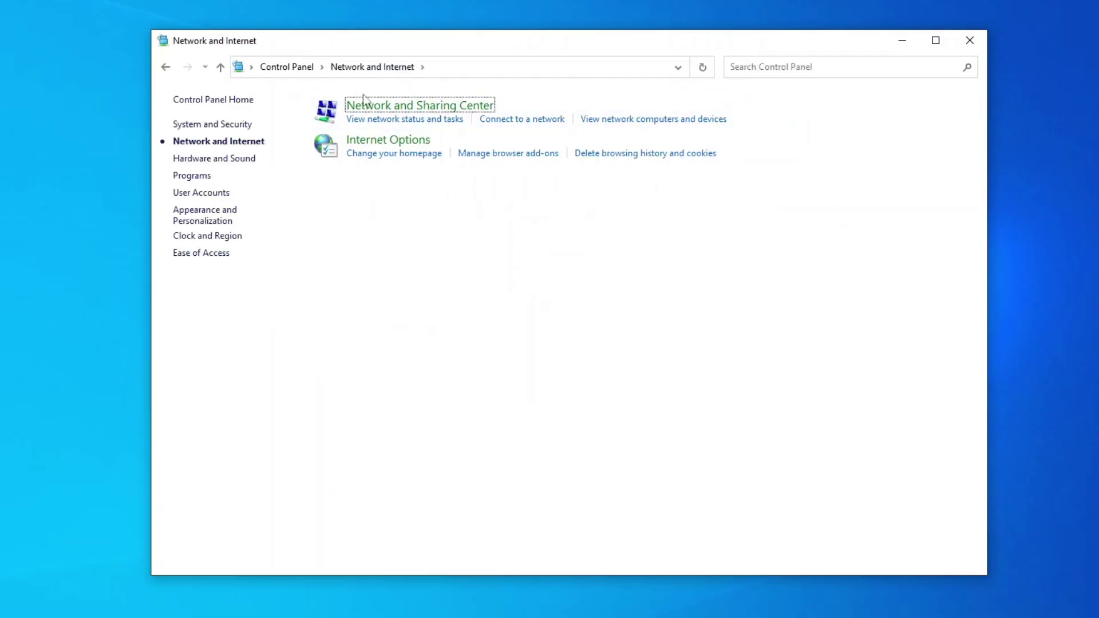
{"action": "left_click", "coordinate": [371, 110]}
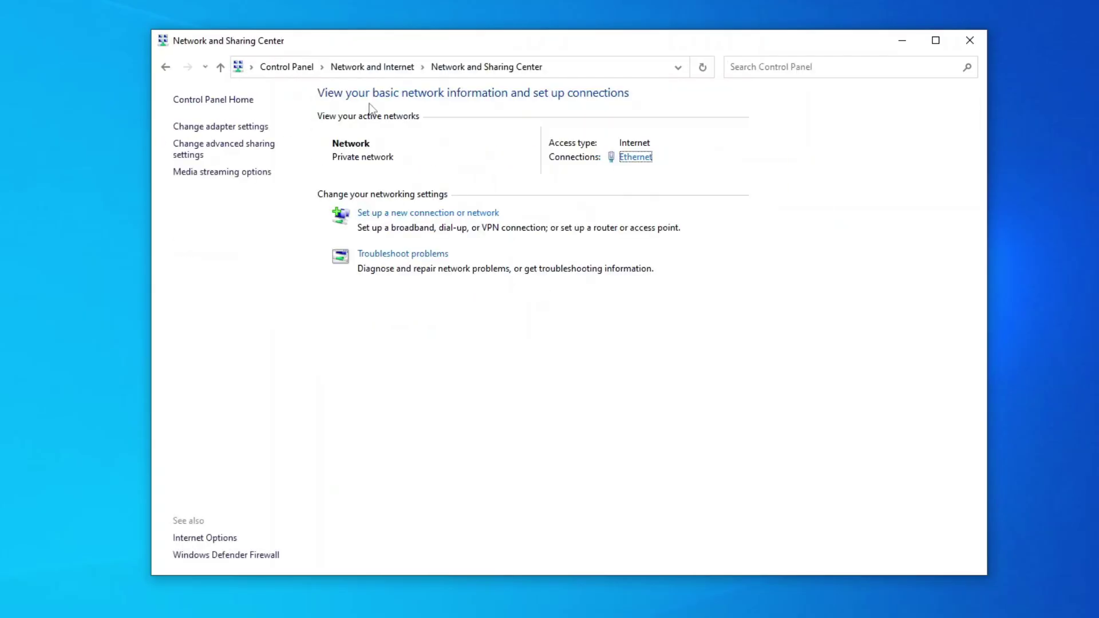
Turn on file and printer sharing, turn off password protected sharing under All Networks, and save
{"action": "left_click", "coordinate": [239, 150]}
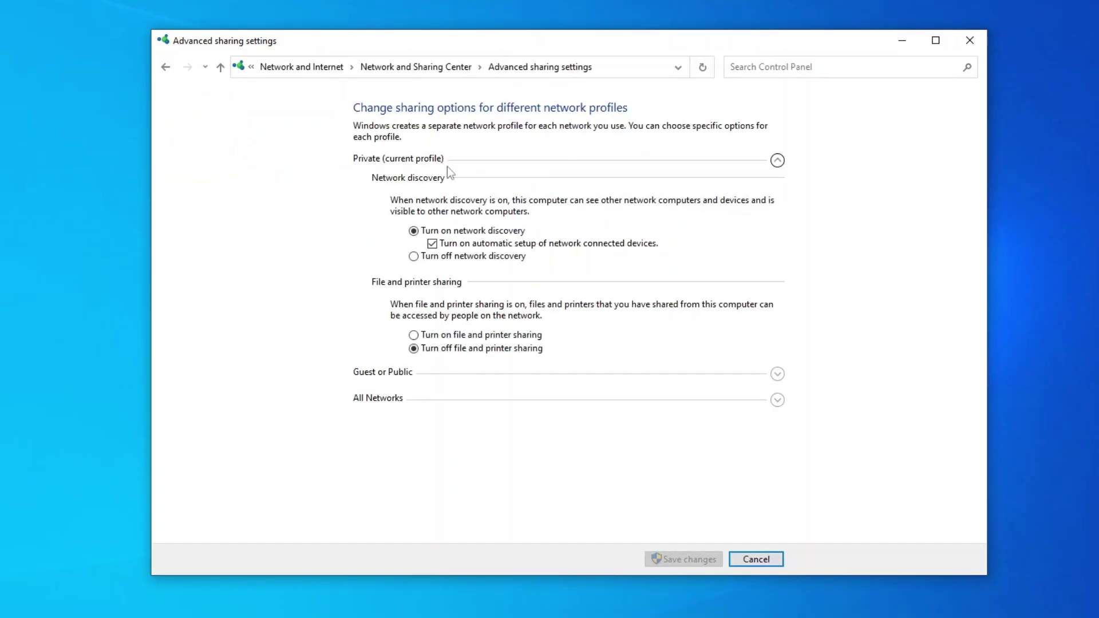
{"action": "left_click", "coordinate": [431, 338]}
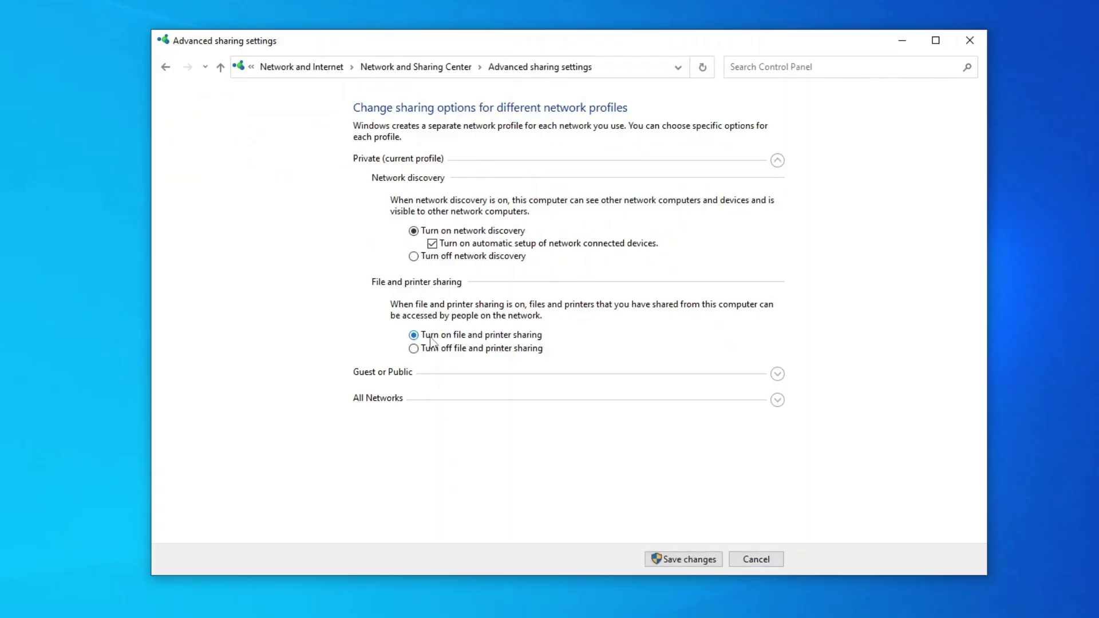
{"action": "left_click", "coordinate": [777, 399]}
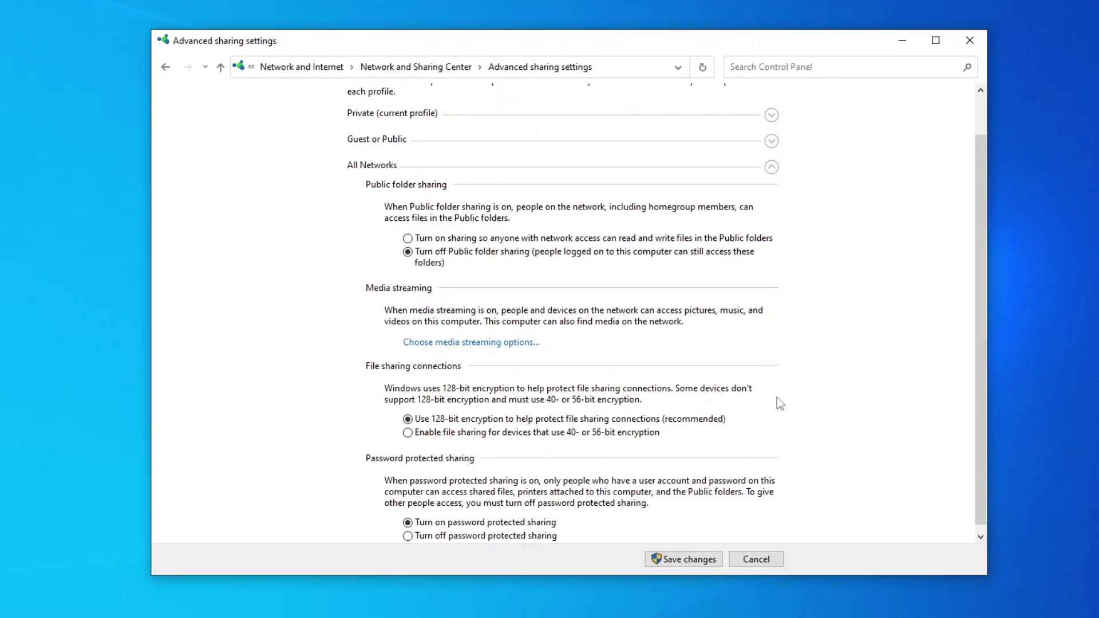
{"action": "scroll", "coordinate": [647, 317], "scroll_direction": "down", "scroll_amount": 1}
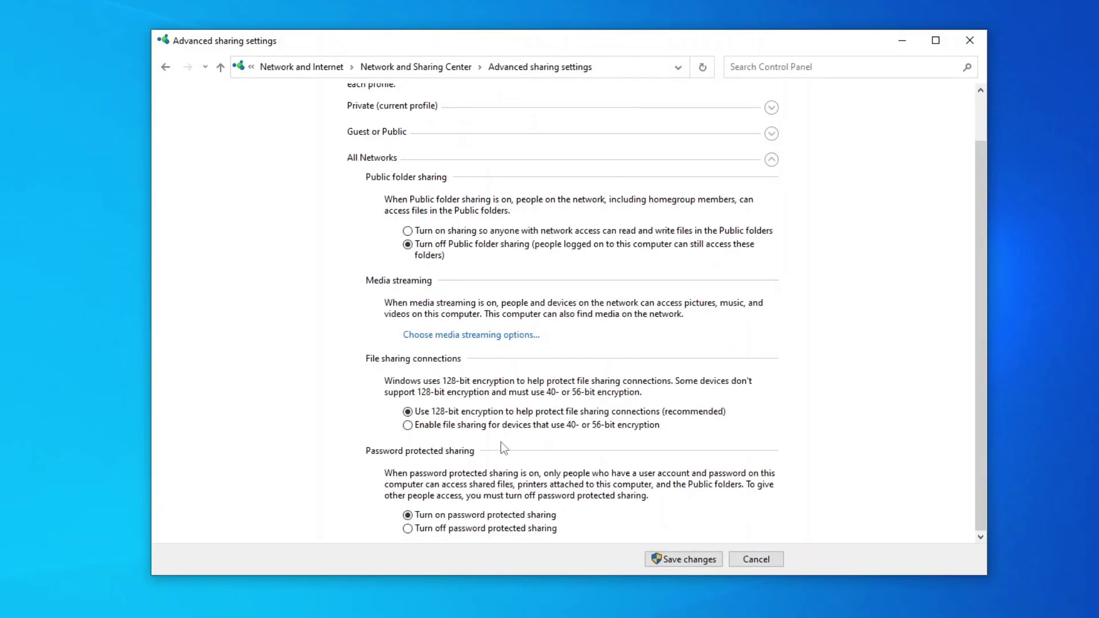
{"action": "left_click", "coordinate": [450, 531]}
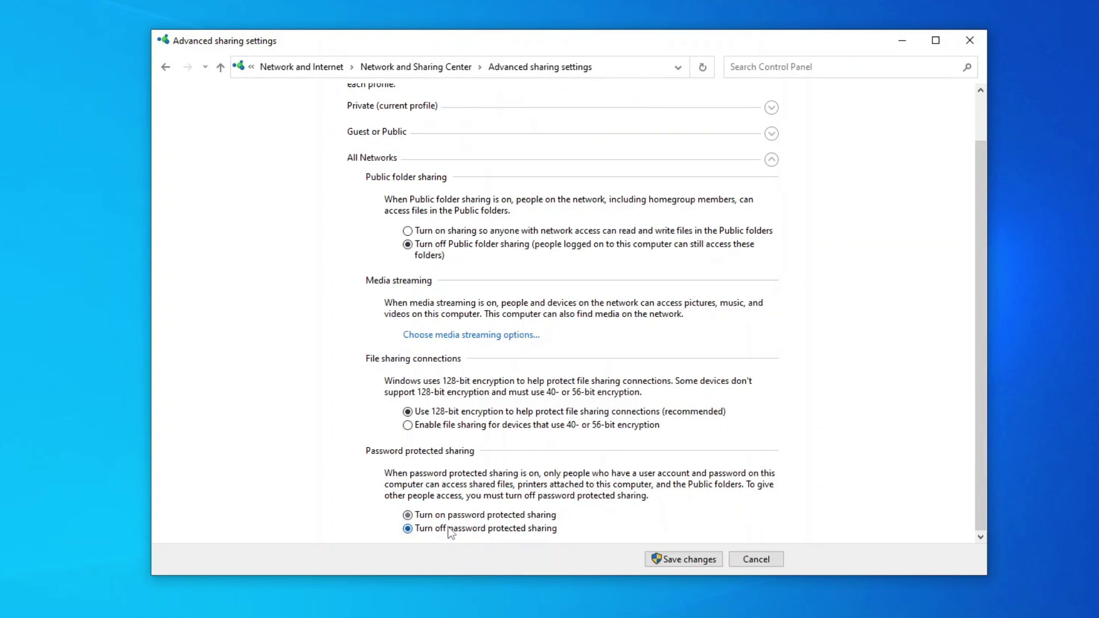
{"action": "left_click", "coordinate": [671, 560]}
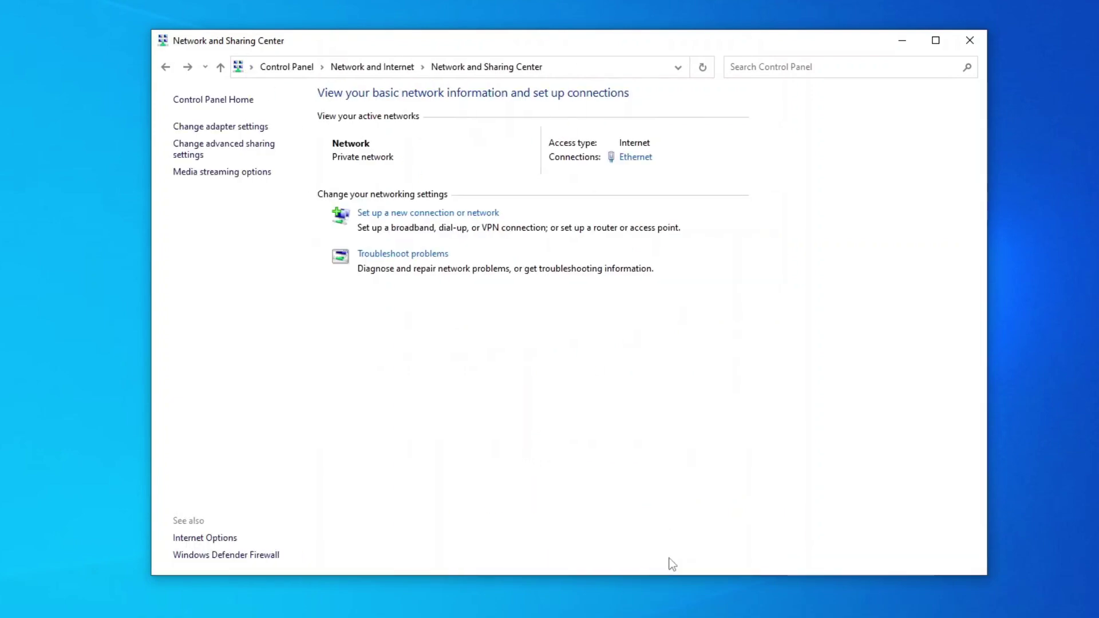
Close the window and reopen the Network and Sharing Center from Control Panel via Start
{"action": "left_click", "coordinate": [970, 40]}
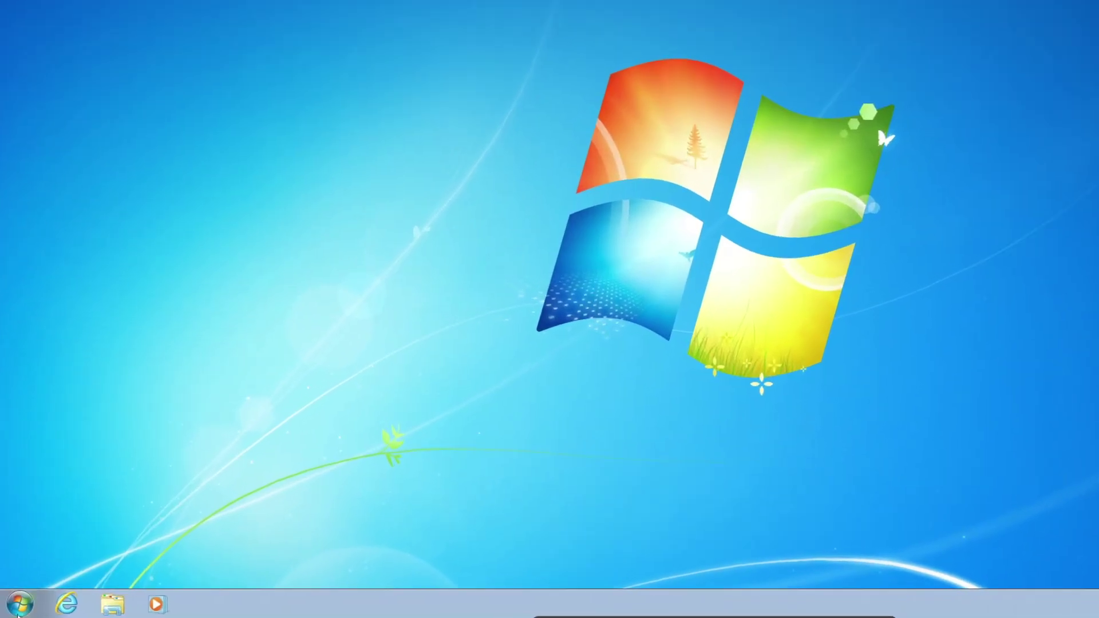
{"action": "left_click", "coordinate": [15, 605]}
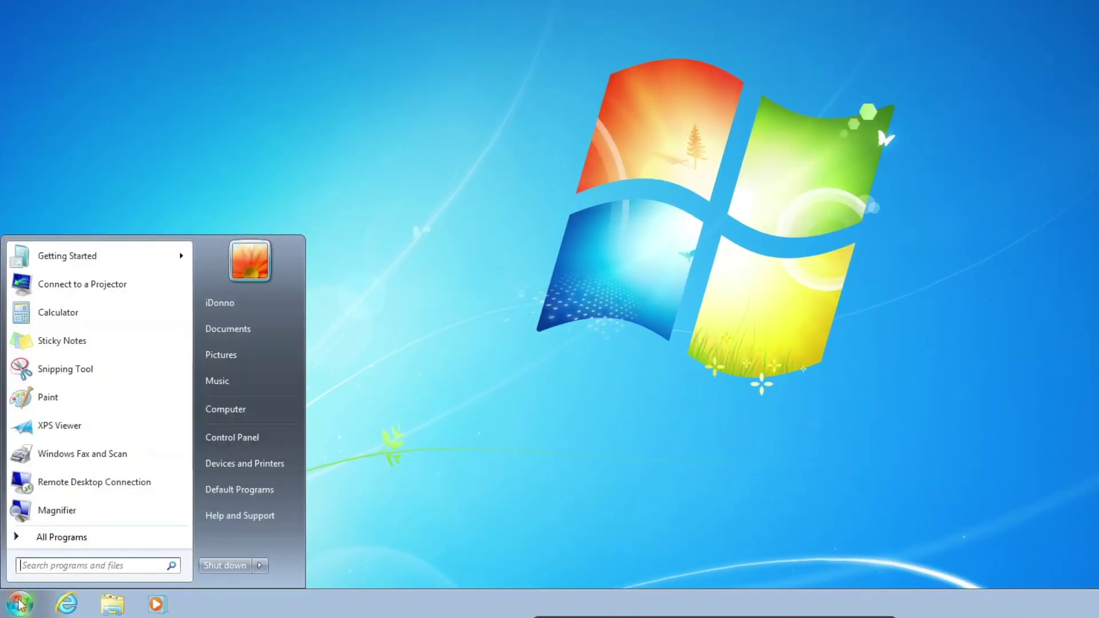
{"action": "left_click", "coordinate": [231, 440]}
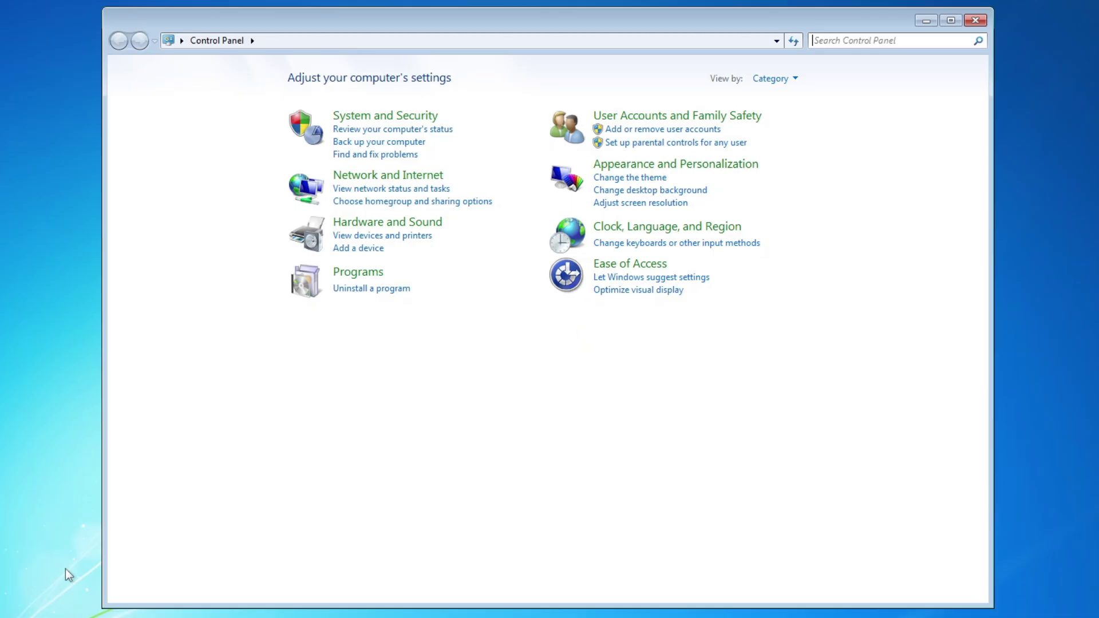
{"action": "left_click", "coordinate": [389, 182]}
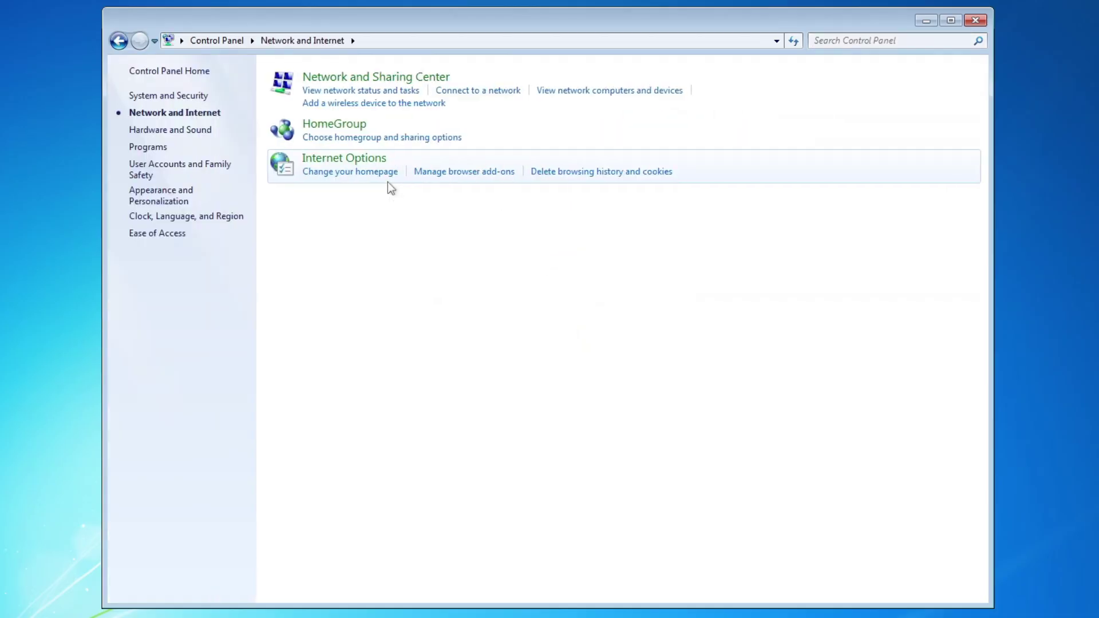
{"action": "left_click", "coordinate": [392, 79]}
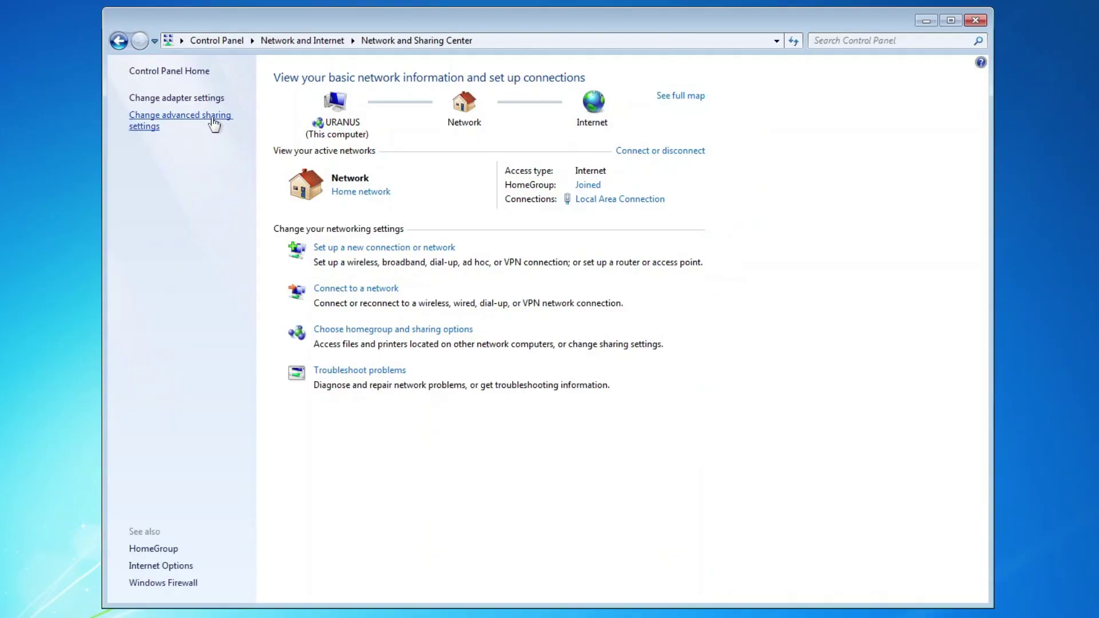
In advanced sharing settings, select Turn off password protected sharing and save changes
{"action": "left_click", "coordinate": [214, 121]}
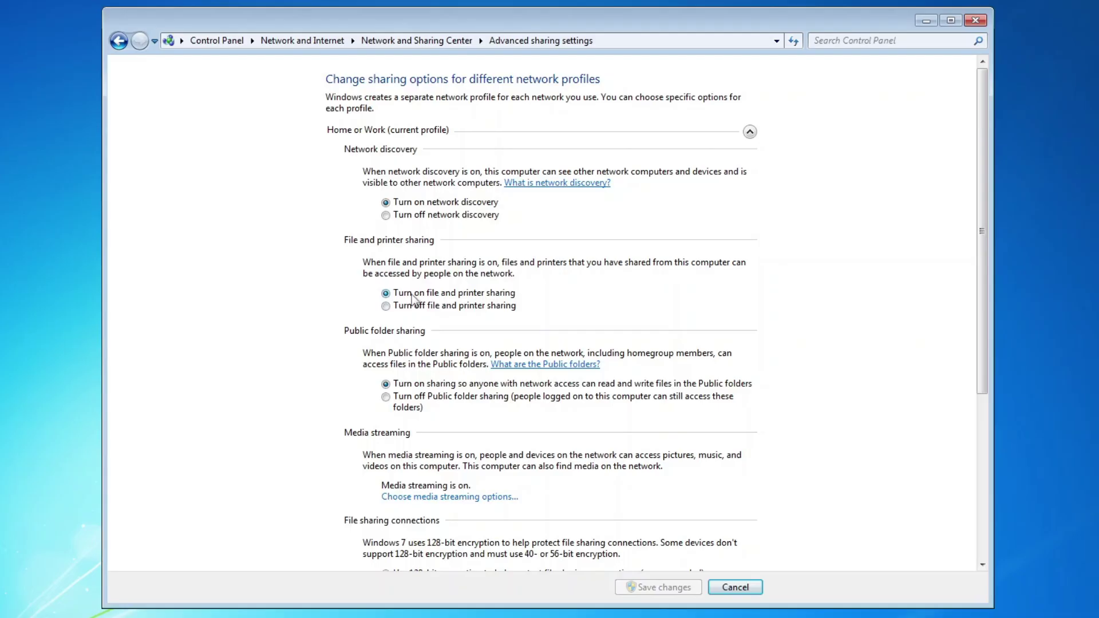
{"action": "scroll", "coordinate": [412, 297], "scroll_direction": "down", "scroll_amount": 7}
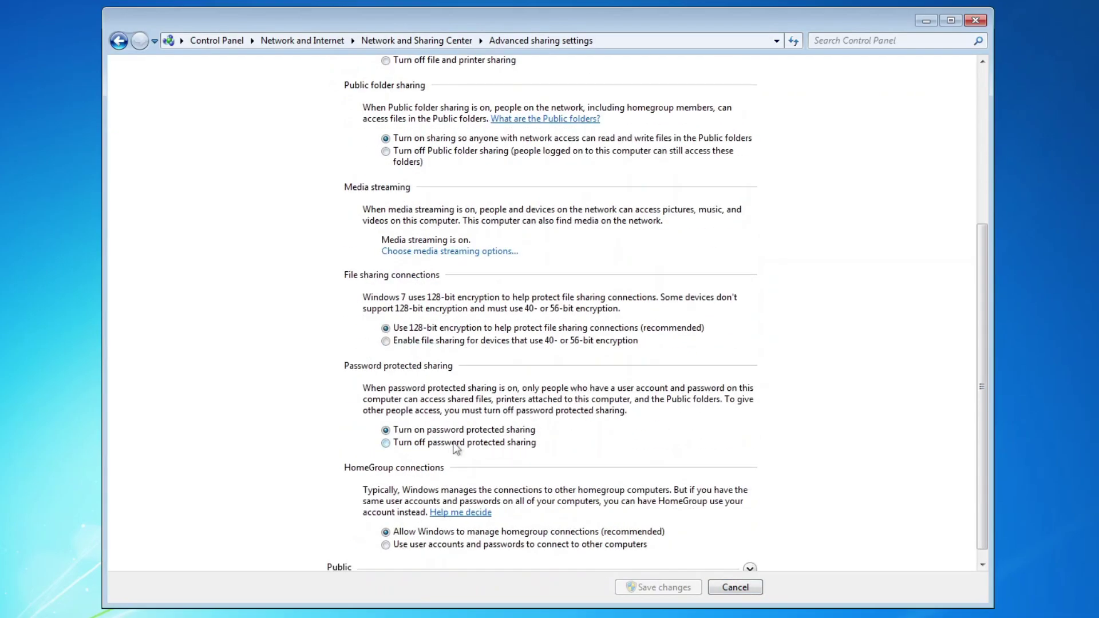
{"action": "left_click", "coordinate": [449, 445]}
{"action": "left_click", "coordinate": [659, 588]}
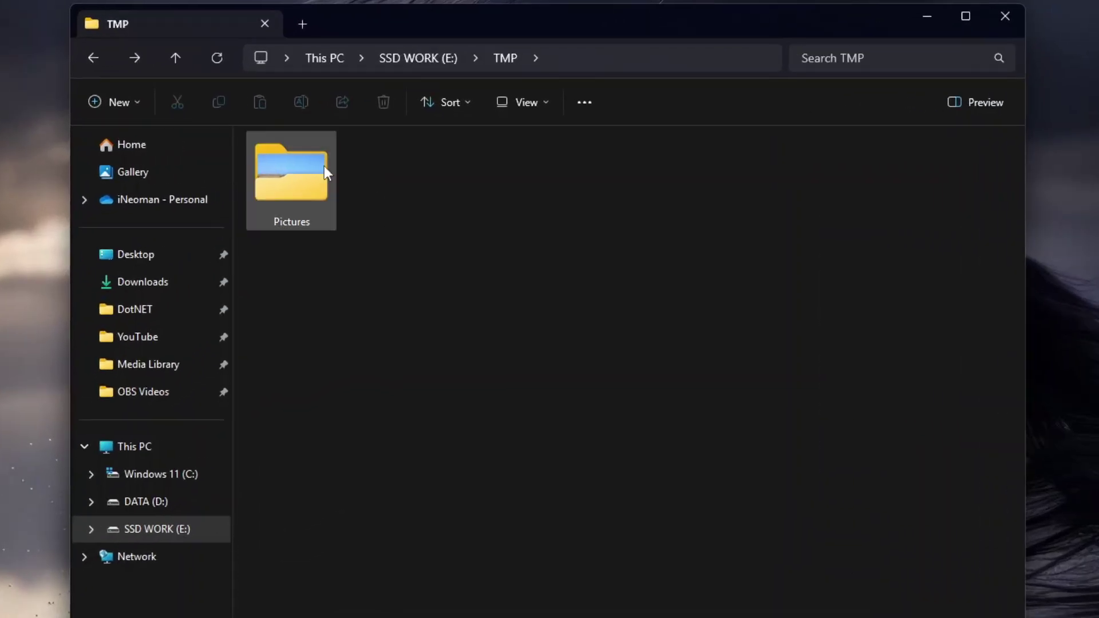
Share the Pictures folder from its Properties Sharing tab, adding Guest with Read permission
{"action": "right_click", "coordinate": [306, 180]}
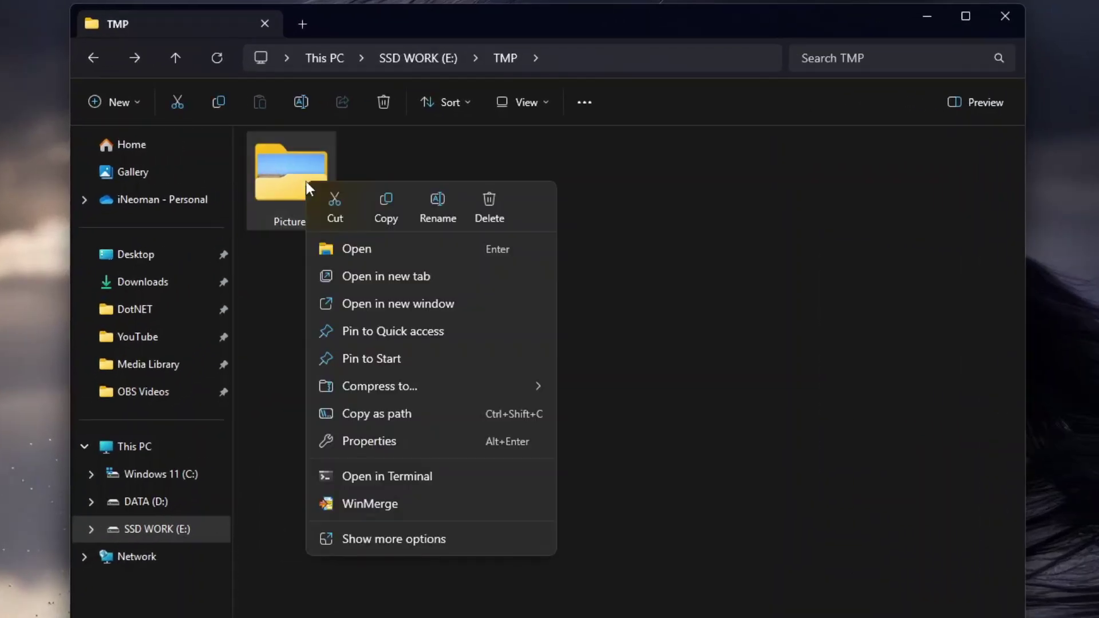
{"action": "left_click", "coordinate": [379, 439]}
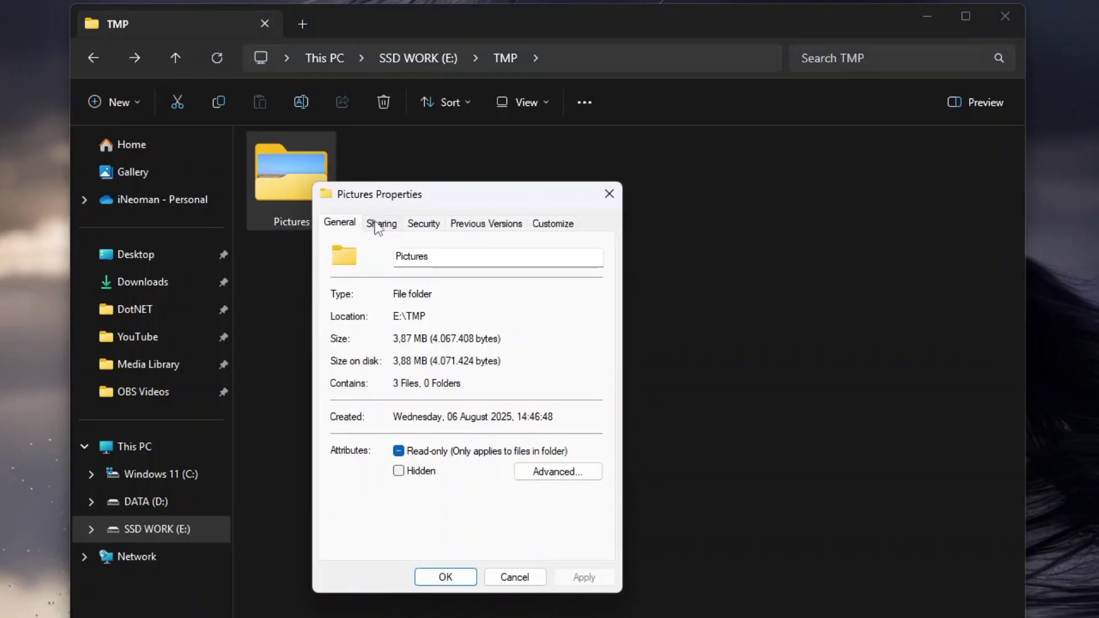
{"action": "left_click", "coordinate": [381, 222]}
{"action": "left_click", "coordinate": [369, 338]}
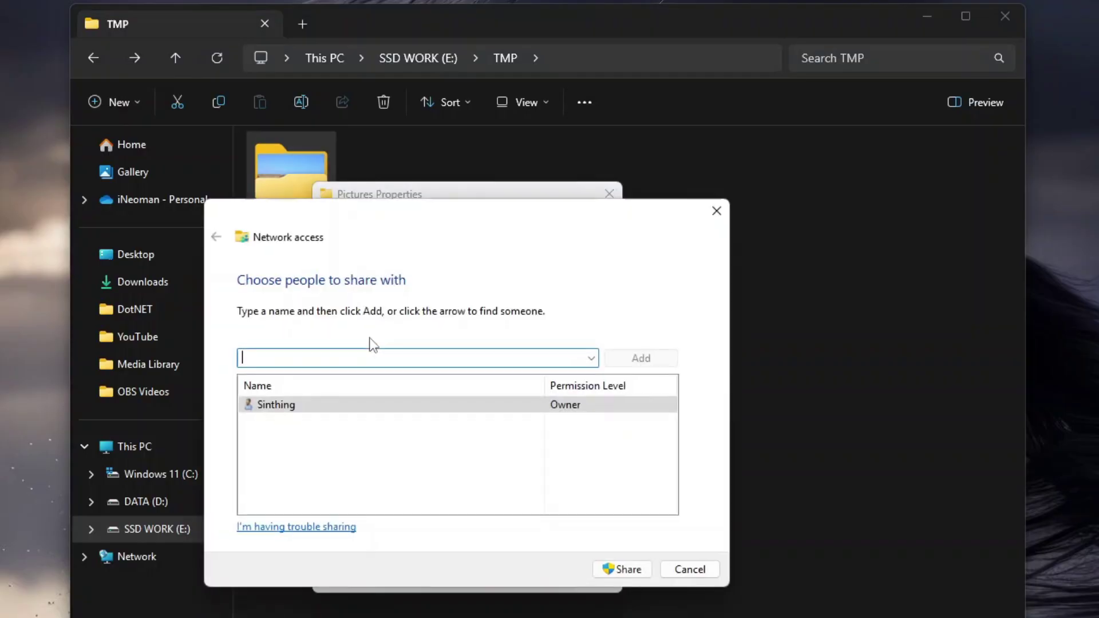
{"action": "type", "text": "Guest"}
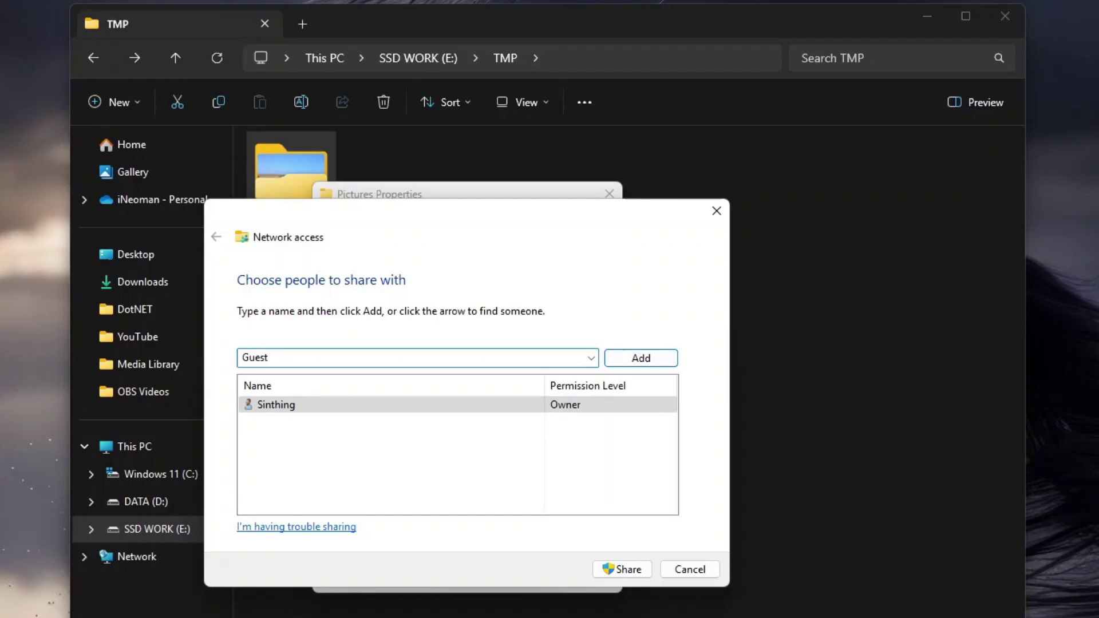
{"action": "key", "text": "Return"}
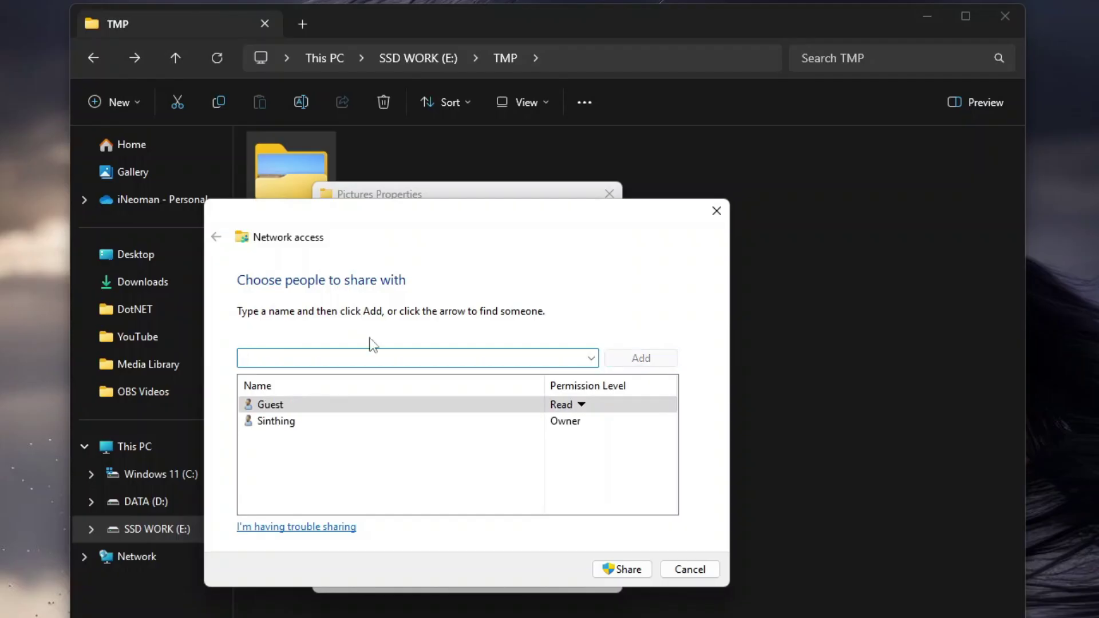
{"action": "left_click", "coordinate": [589, 402]}
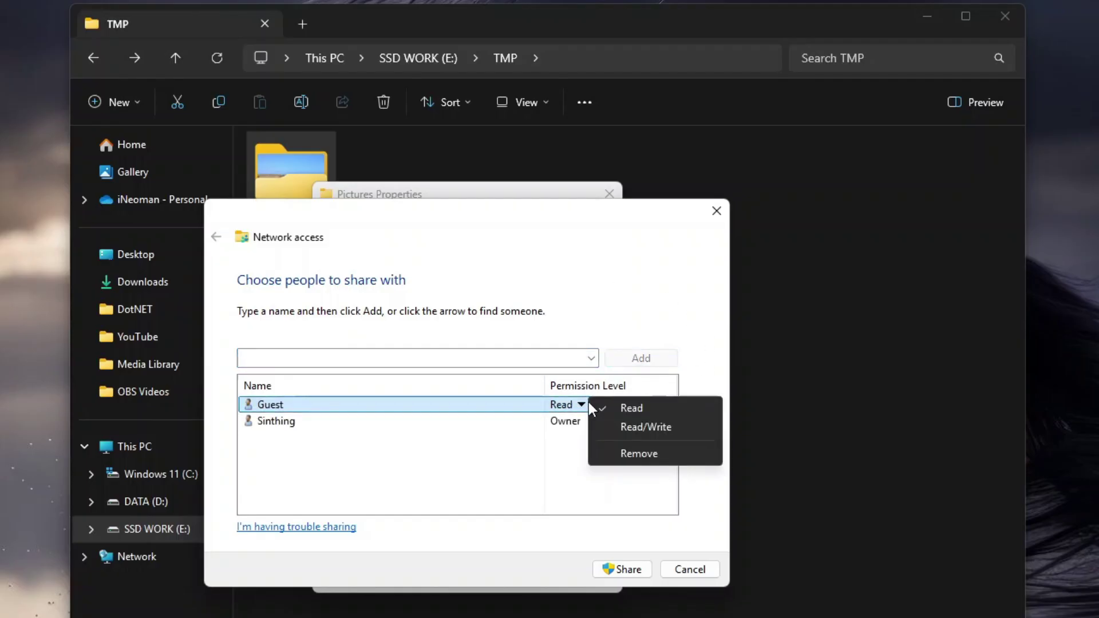
{"action": "left_click", "coordinate": [635, 409]}
{"action": "left_click", "coordinate": [627, 569]}
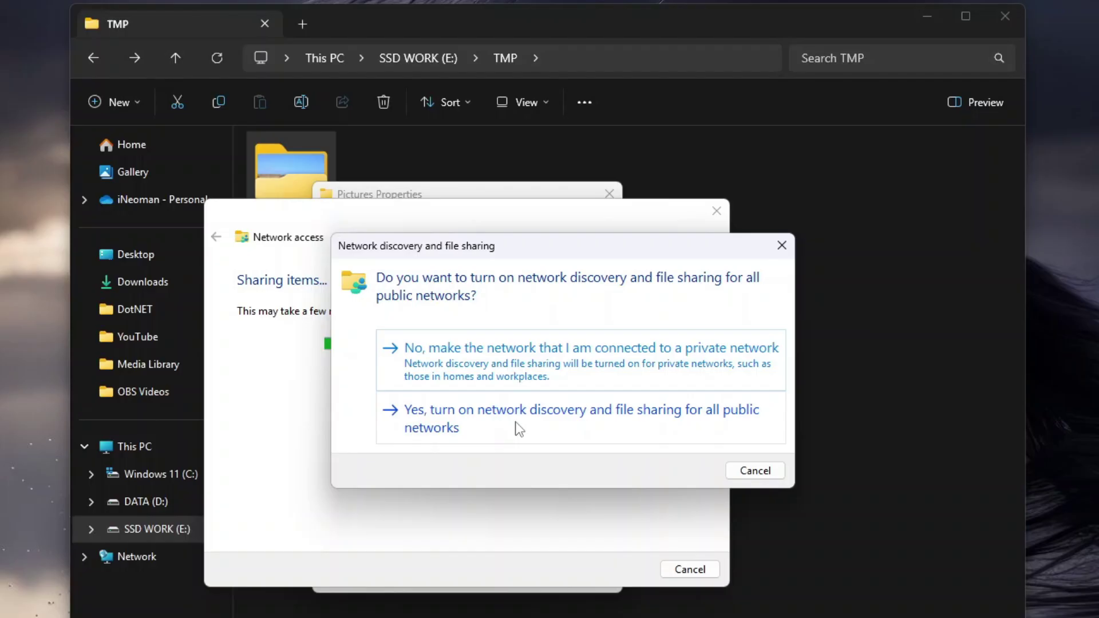
Turn on network discovery and file sharing for all public networks, then click Done
{"action": "left_click", "coordinate": [517, 426]}
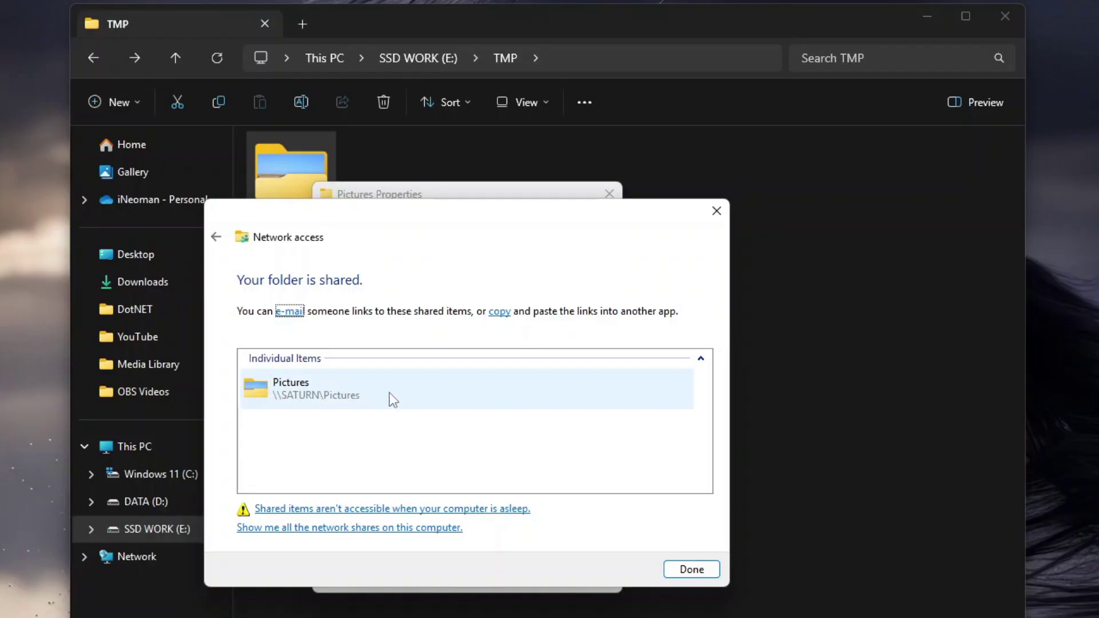
{"action": "left_click", "coordinate": [704, 567]}
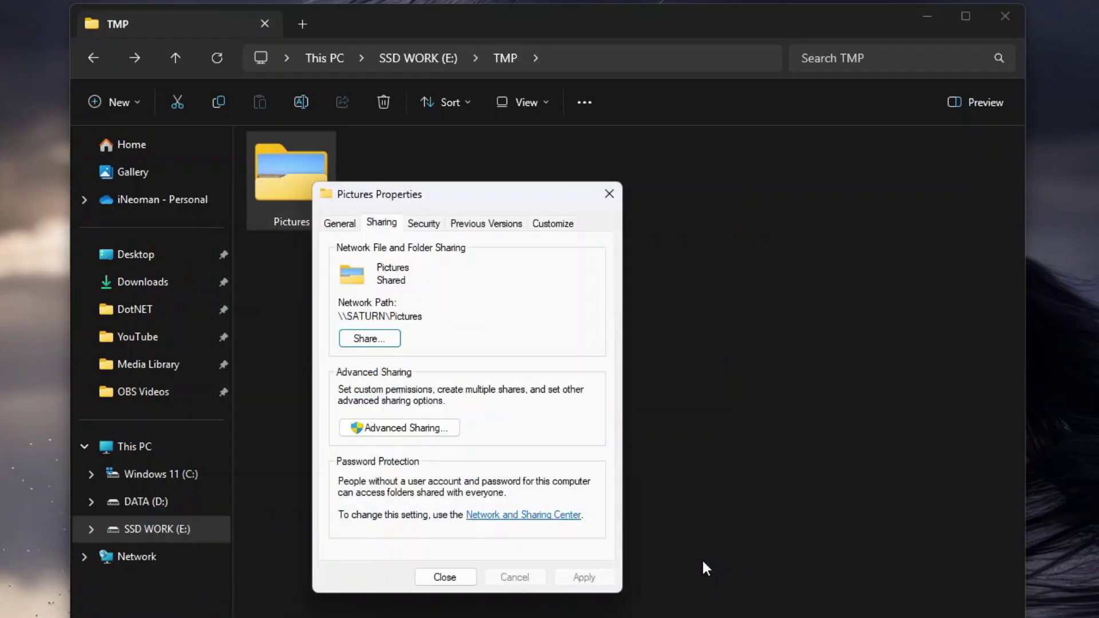
Close the Pictures Properties and the Settings window
{"action": "left_click", "coordinate": [444, 577]}
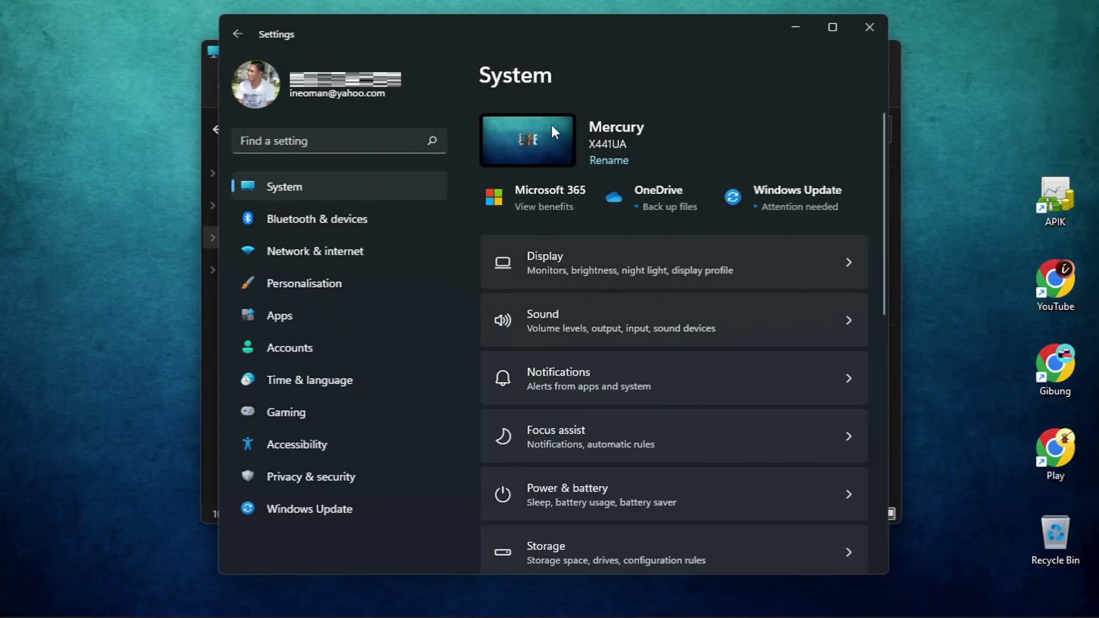
{"action": "left_click", "coordinate": [333, 256]}
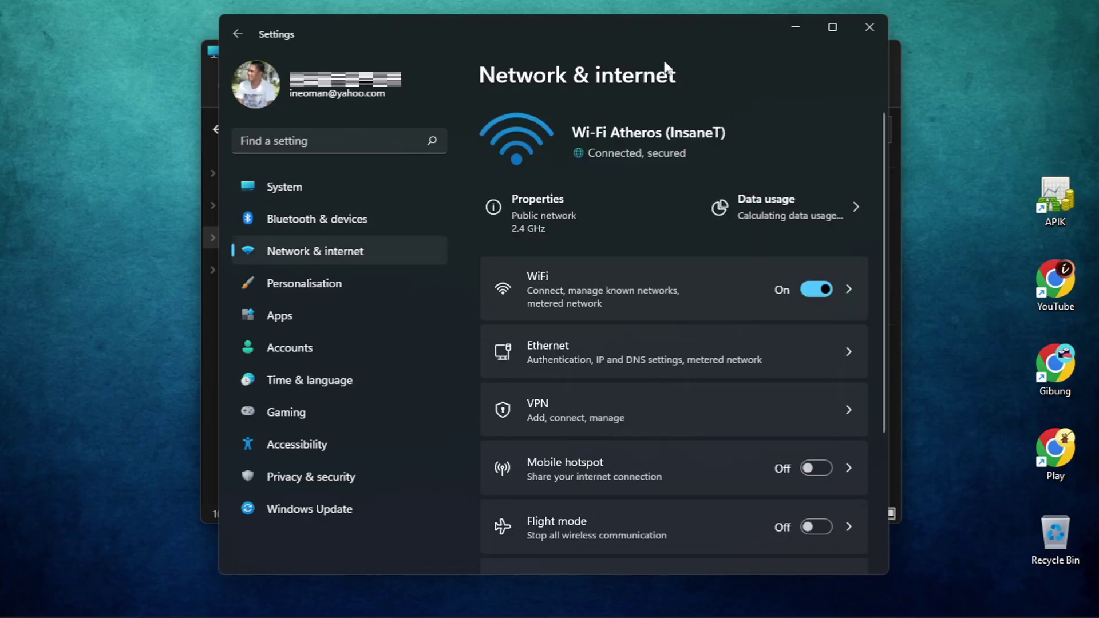
{"action": "left_click", "coordinate": [870, 27]}
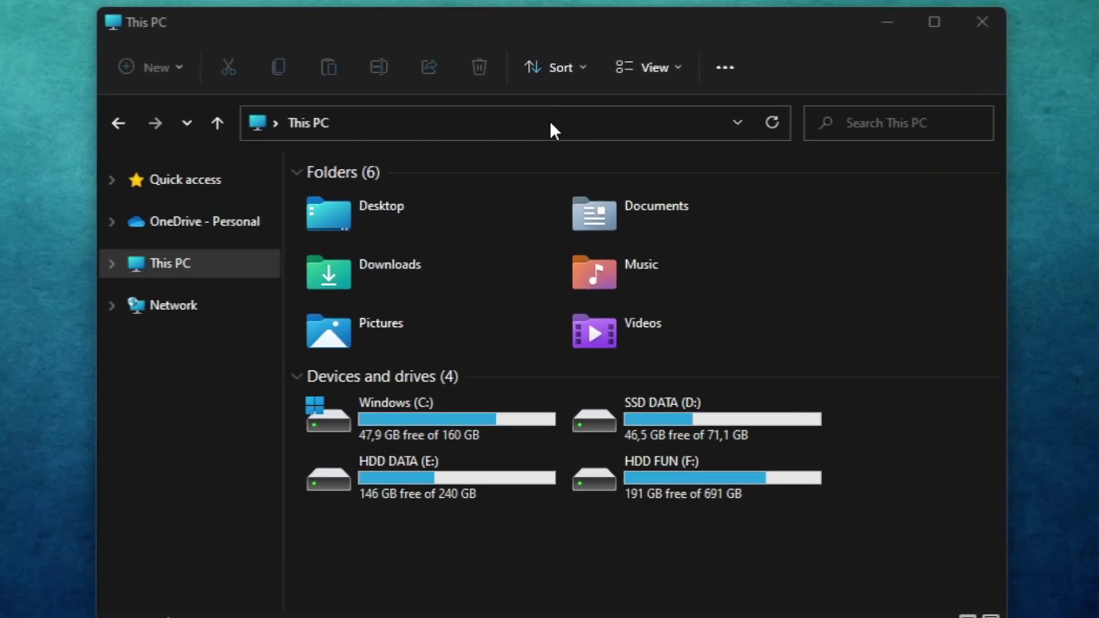
Browse to \\saturn, open its shared Pictures folder, then return to saturn's shares
{"action": "left_click", "coordinate": [552, 128]}
{"action": "type", "text": "\\\\saturn"}
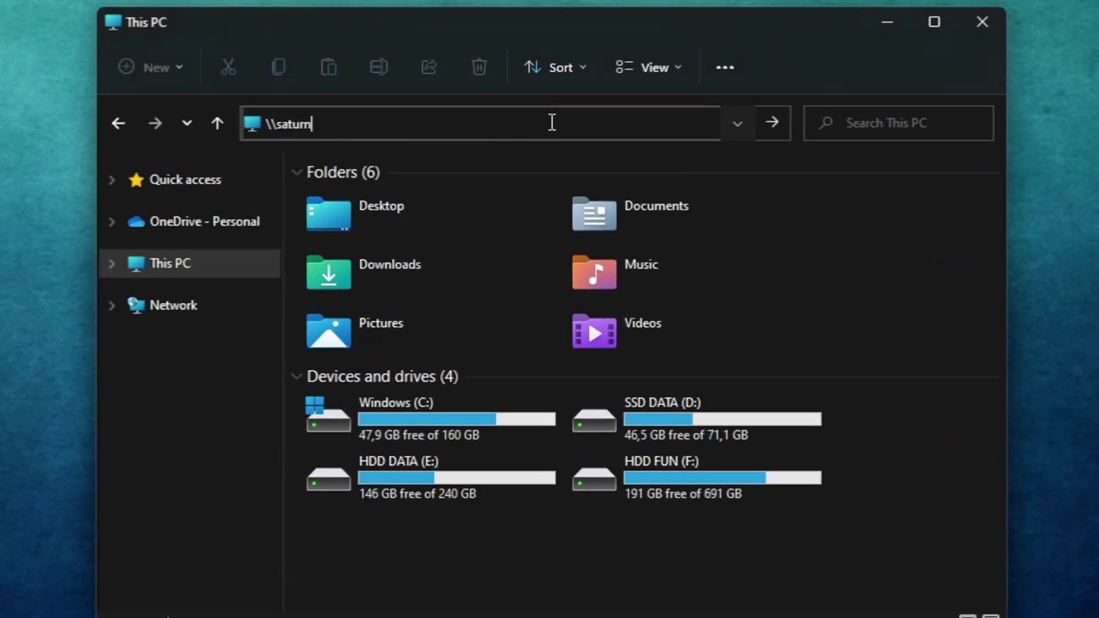
{"action": "key", "text": "Return"}
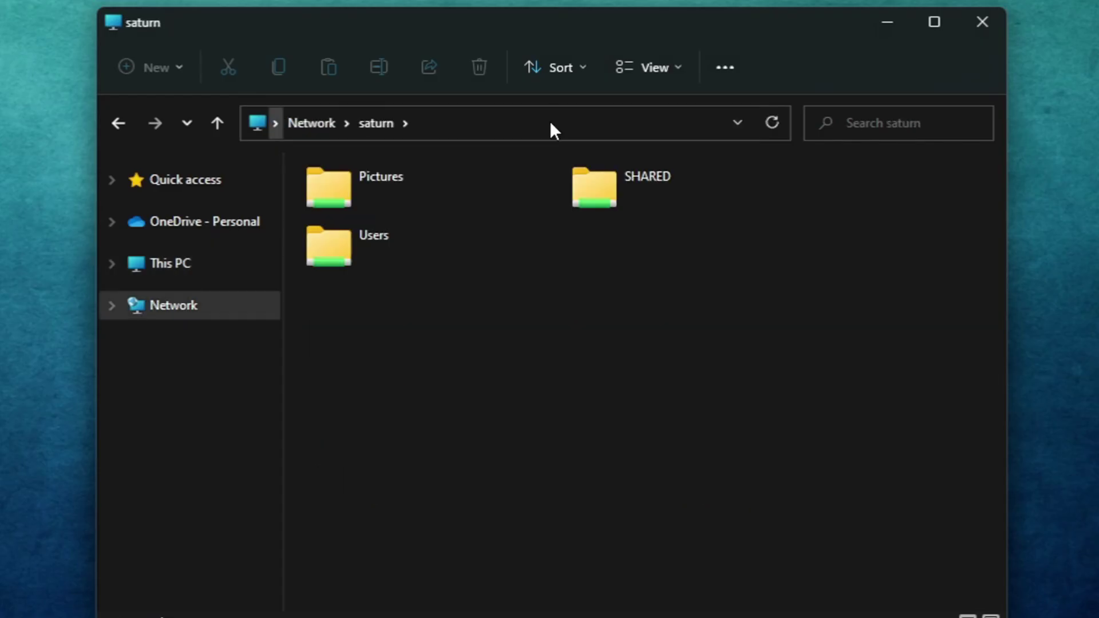
{"action": "double_click", "coordinate": [327, 186]}
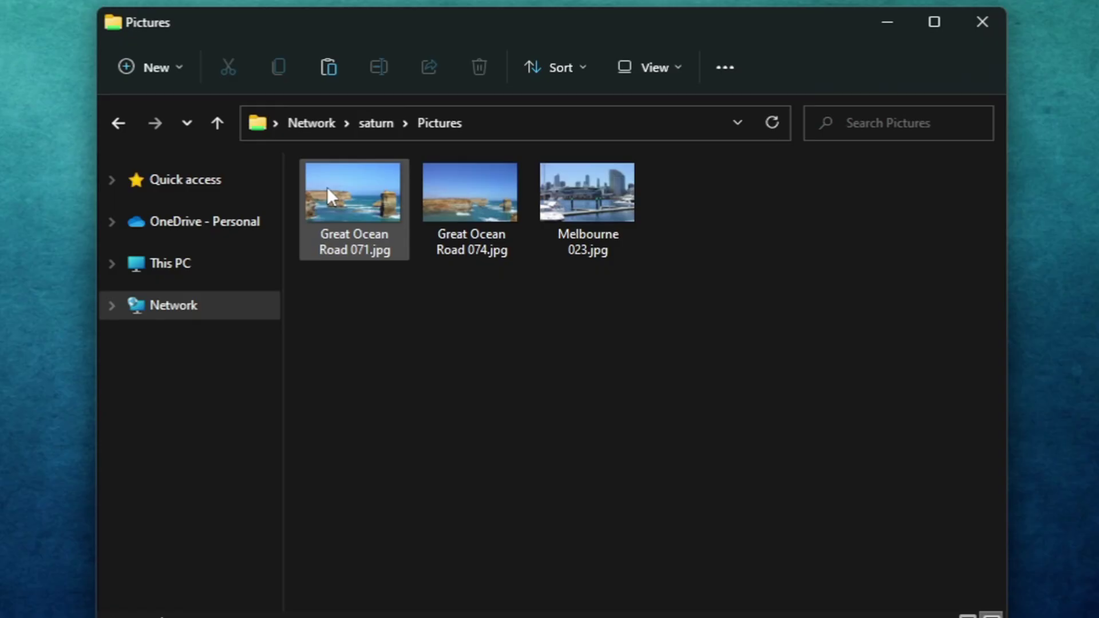
{"action": "left_click", "coordinate": [118, 124]}
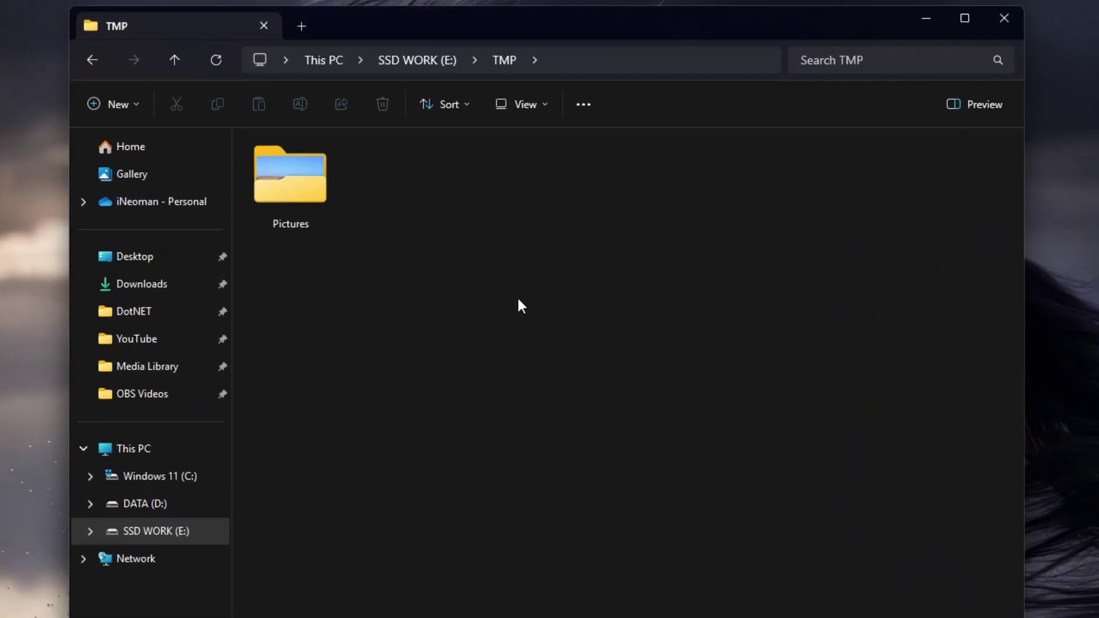
Uncheck 'Share this folder' in Pictures' Advanced Sharing, confirm the stop despite open files, and close Properties
{"action": "right_click", "coordinate": [298, 188]}
{"action": "left_click", "coordinate": [355, 444]}
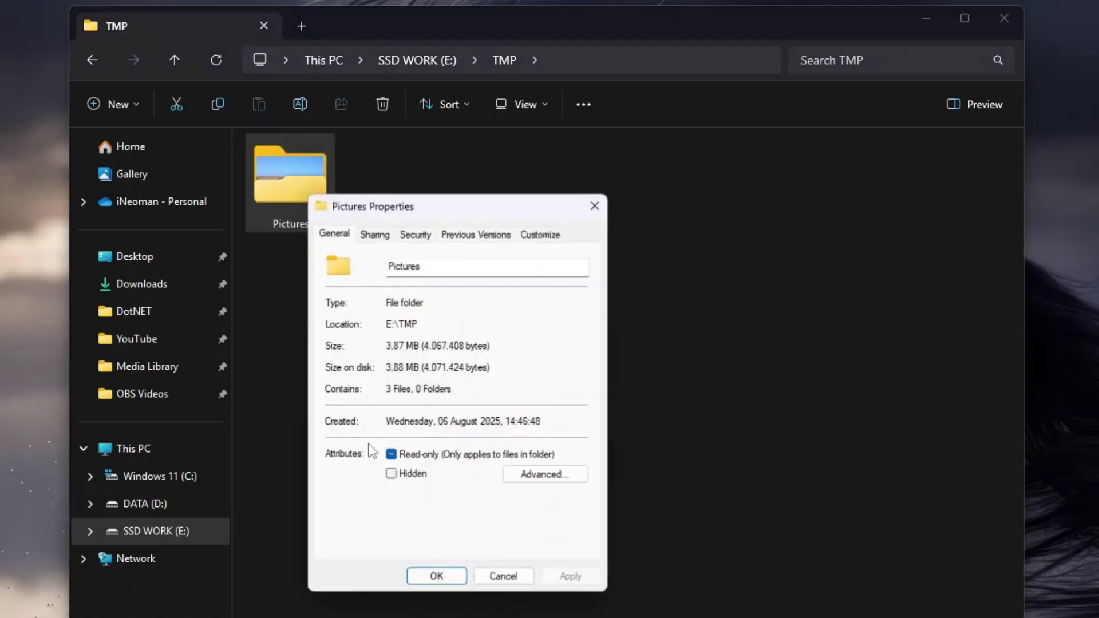
{"action": "left_click", "coordinate": [373, 229]}
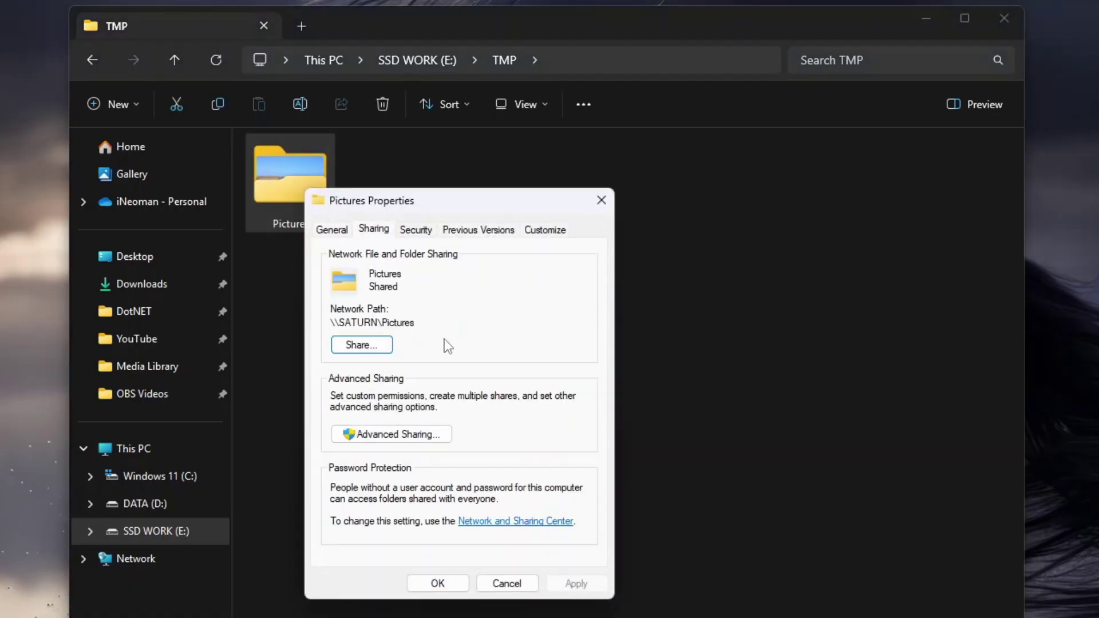
{"action": "left_click", "coordinate": [402, 436]}
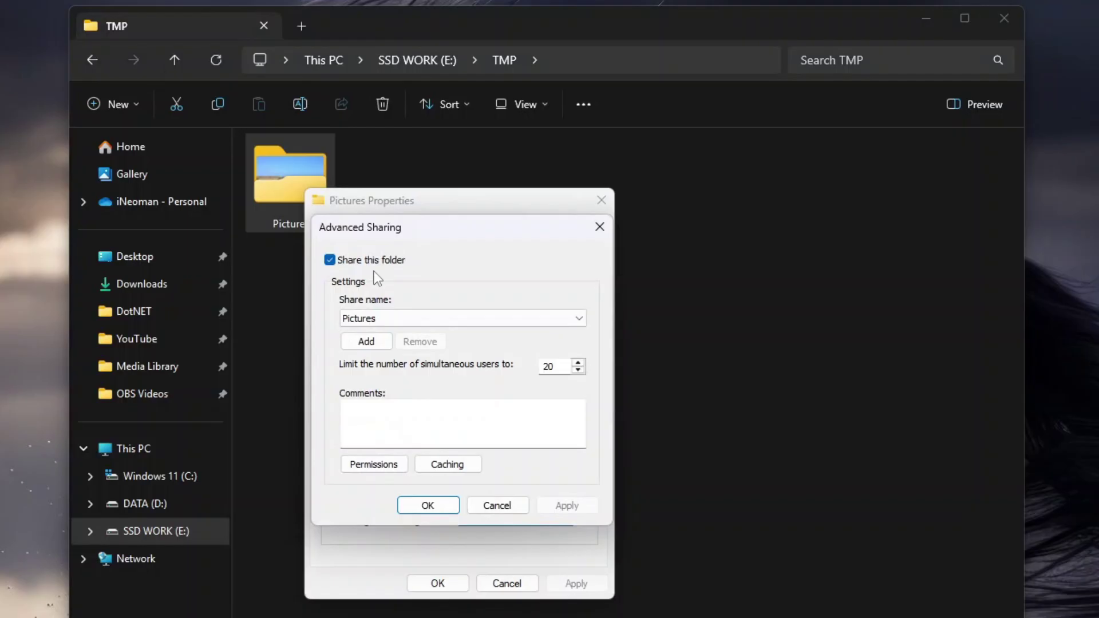
{"action": "left_click", "coordinate": [376, 260]}
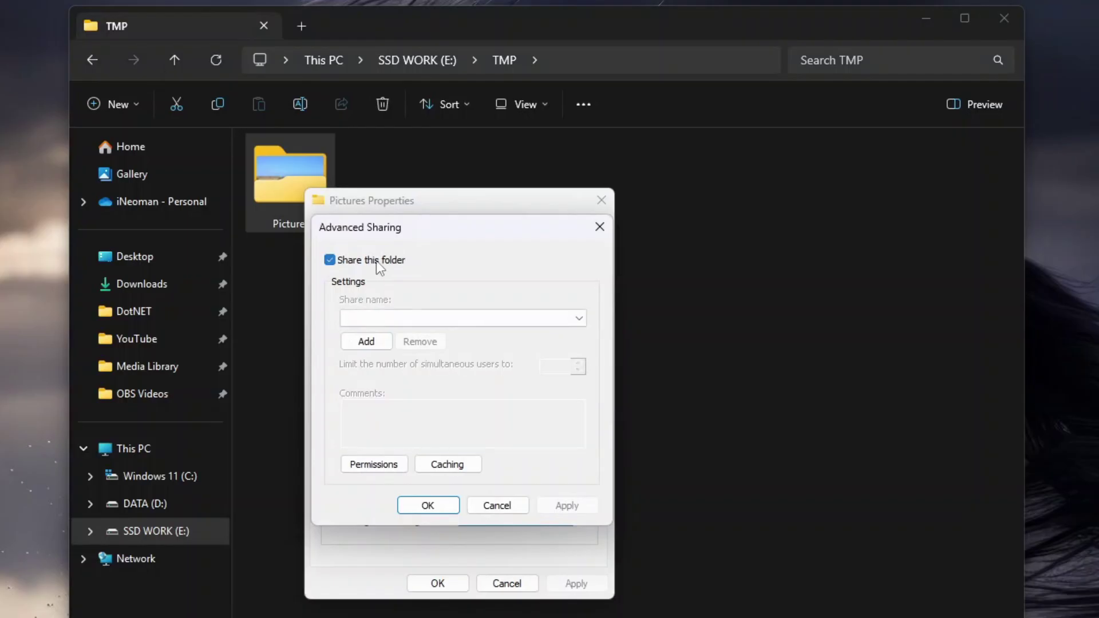
{"action": "left_click", "coordinate": [438, 506]}
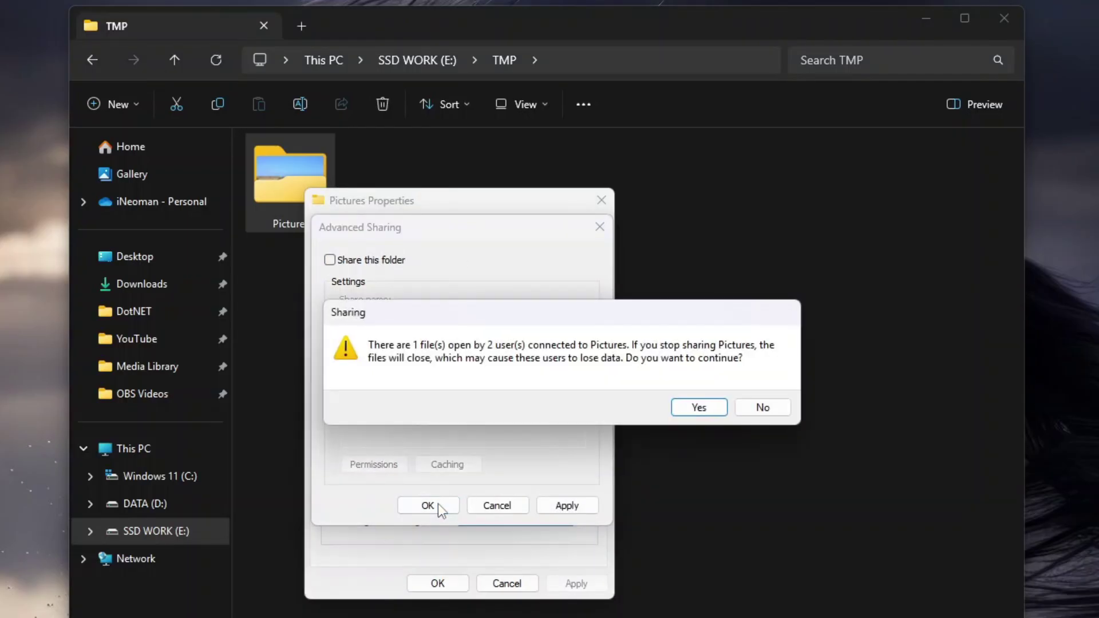
{"action": "left_click", "coordinate": [710, 407]}
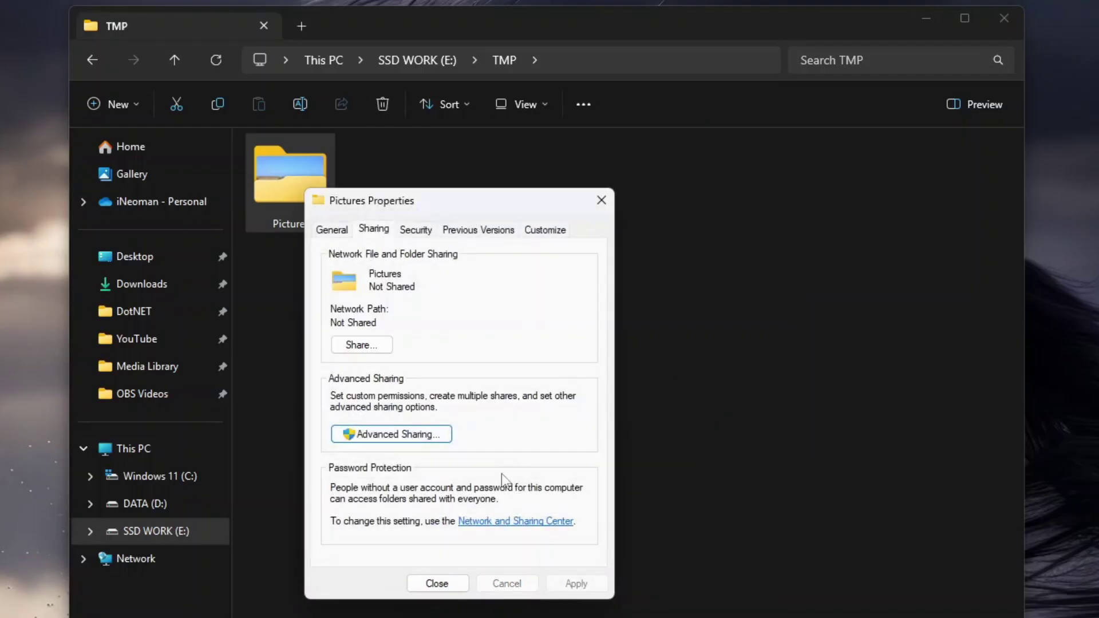
{"action": "left_click", "coordinate": [436, 584]}
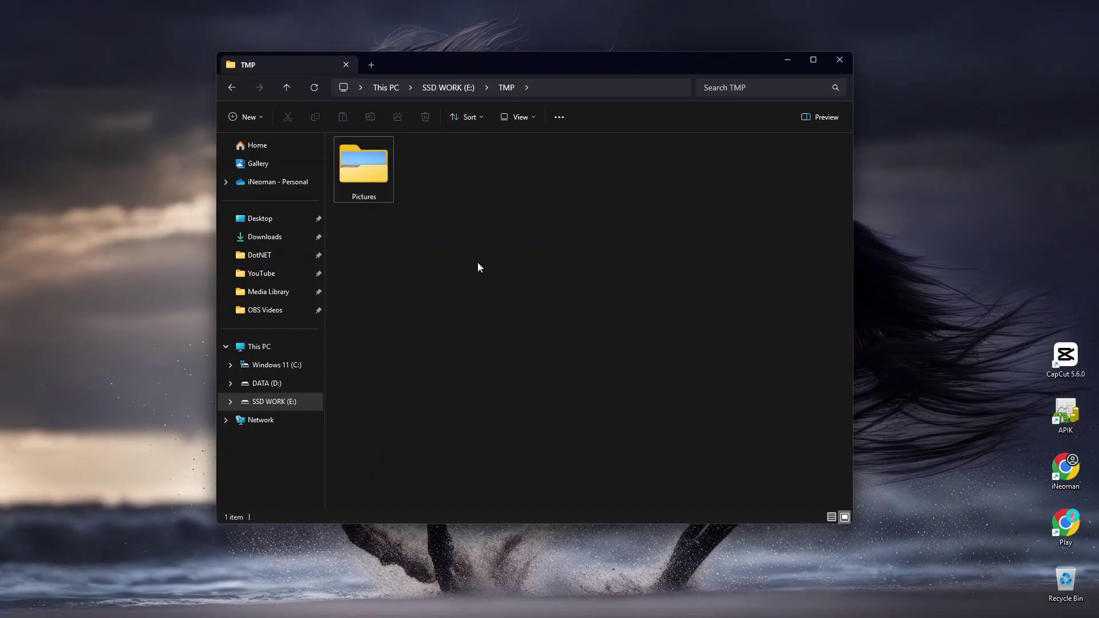